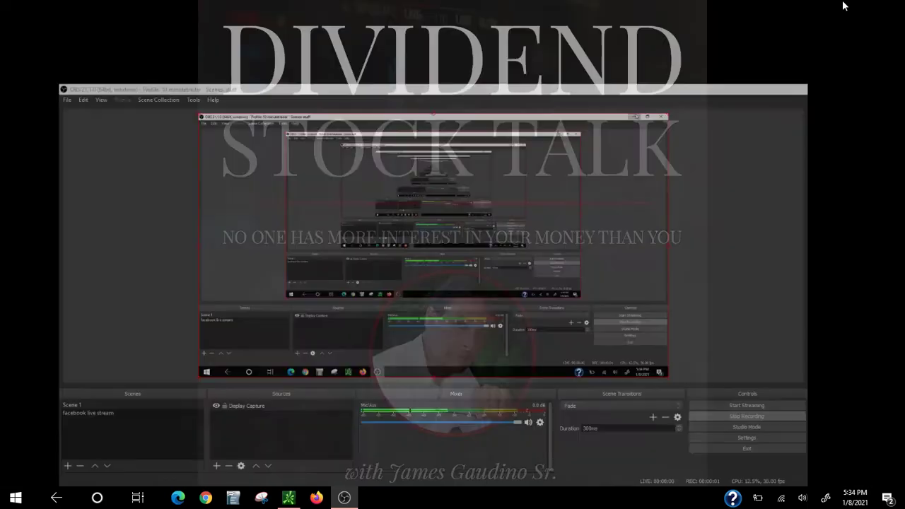
Step: Switch to the thinkorswim simulated trading platform with its activity and positions view
{"action": "key", "text": "super"}
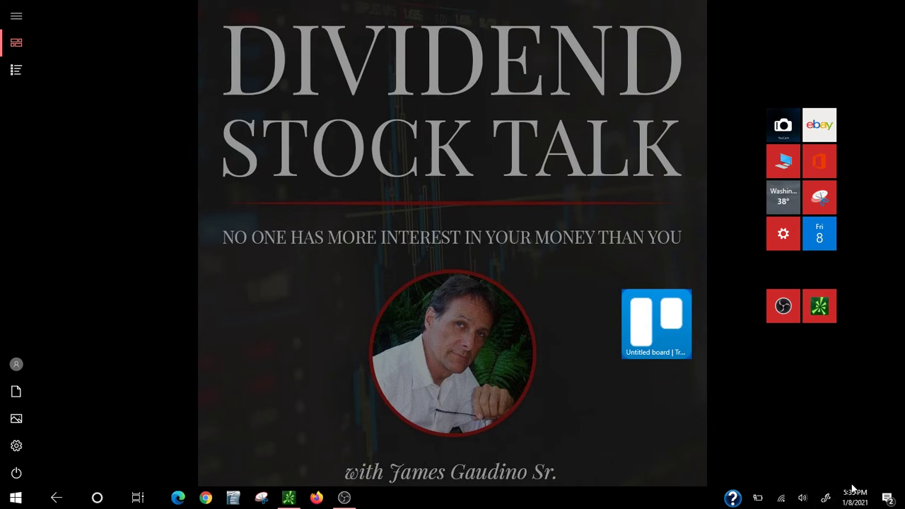
{"action": "mouse_move", "coordinate": [855, 497]}
{"action": "left_click", "coordinate": [289, 498]}
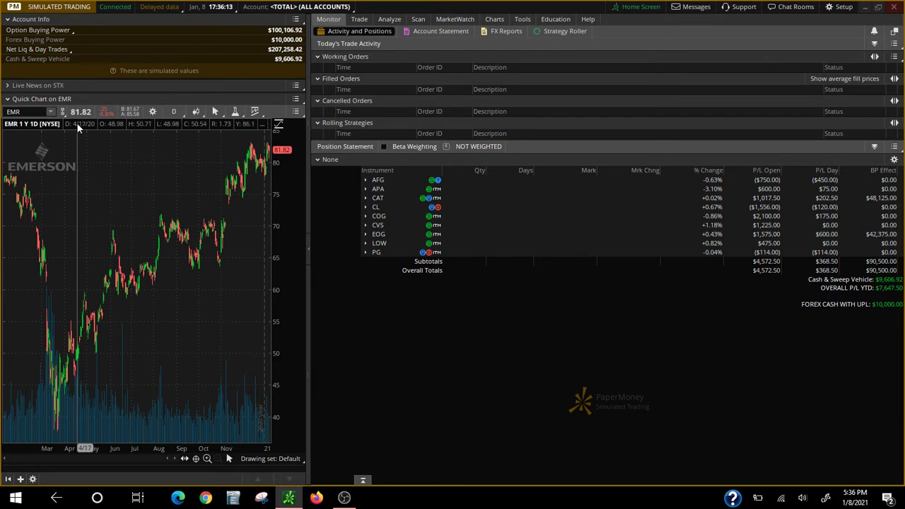
{"action": "mouse_move", "coordinate": [78, 127]}
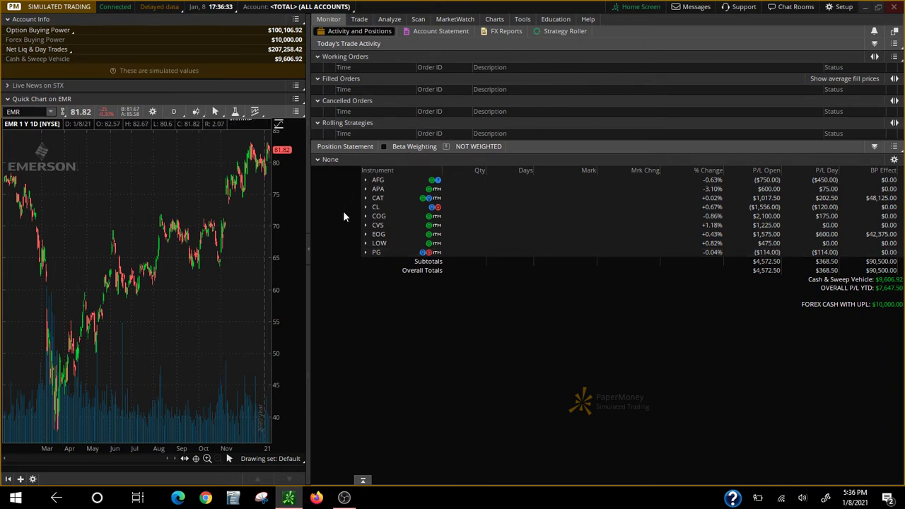
Step: Expand the AFG position to show its option legs and load AFG in the quick chart
{"action": "left_click", "coordinate": [378, 183]}
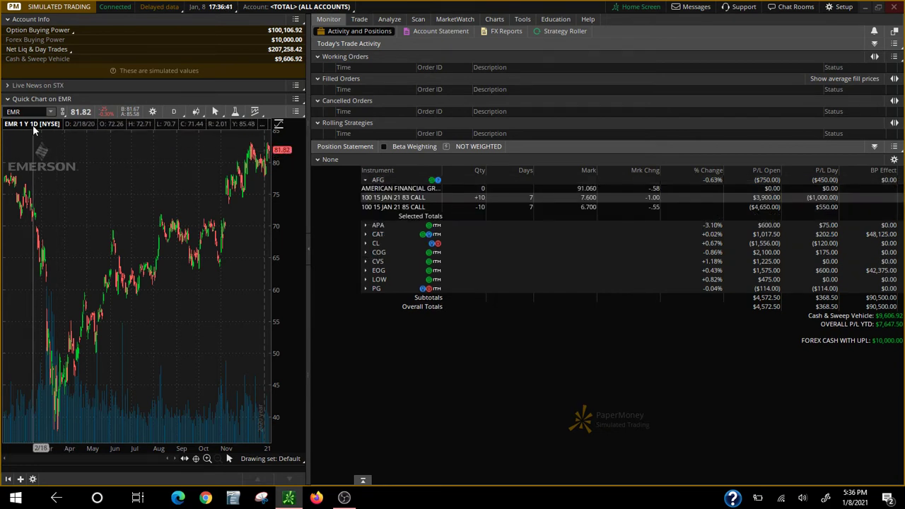
{"action": "left_click", "coordinate": [15, 111]}
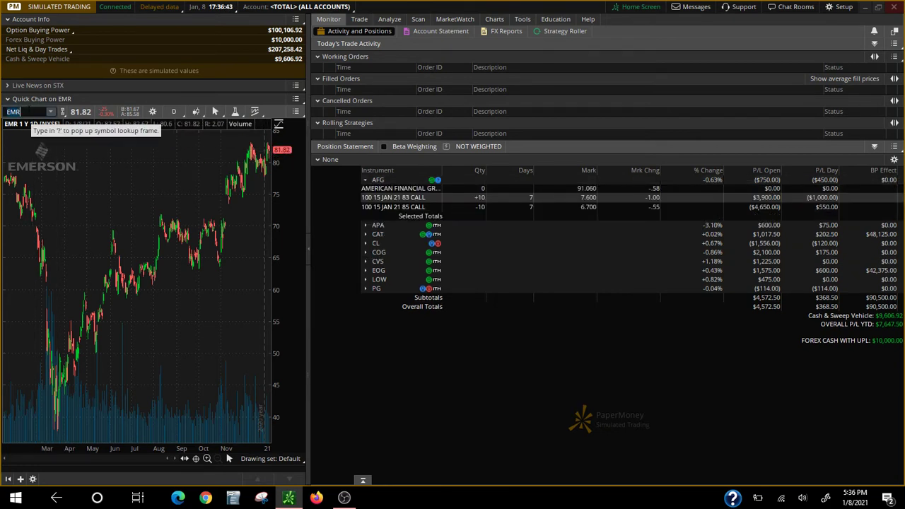
{"action": "type", "text": "AFG"}
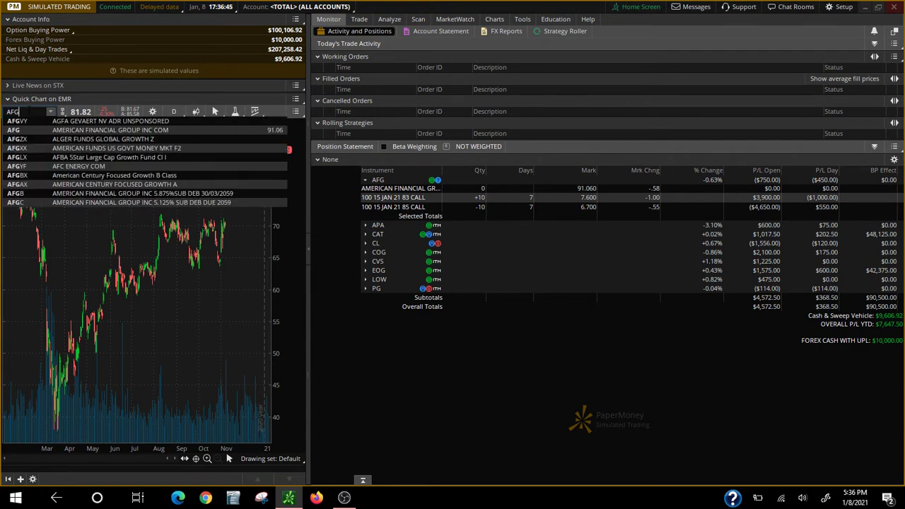
{"action": "key", "text": "Return"}
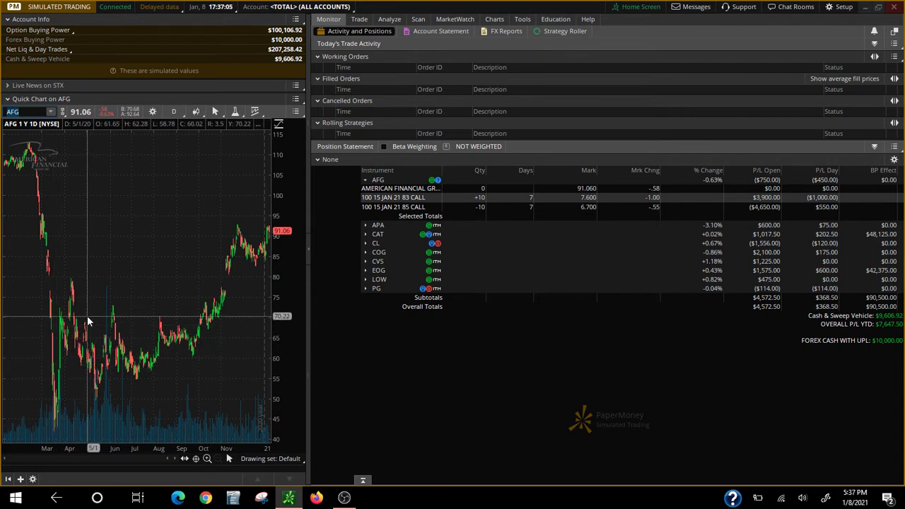
Step: Enlarge AFG's price action from mid-November to early January in the quick chart and view the AFG position's trades
{"action": "mouse_move", "coordinate": [226, 239]}
{"action": "left_mouse_down"}
{"action": "mouse_move", "coordinate": [247, 265]}
{"action": "mouse_move", "coordinate": [350, 276]}
{"action": "left_mouse_up"}
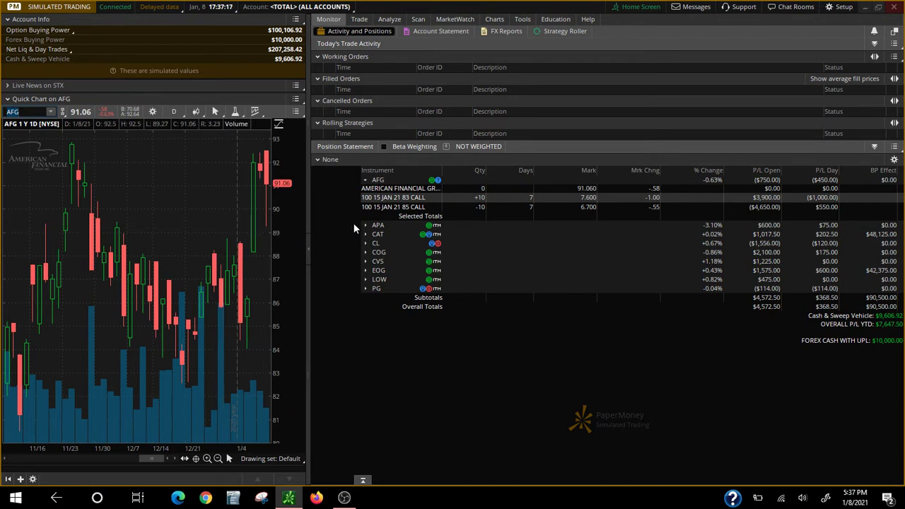
{"action": "right_click", "coordinate": [373, 183]}
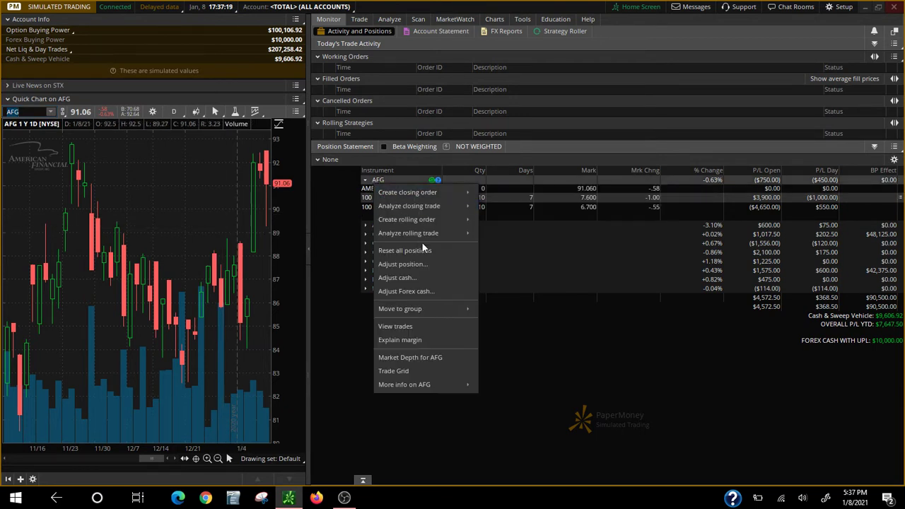
{"action": "left_click", "coordinate": [409, 327]}
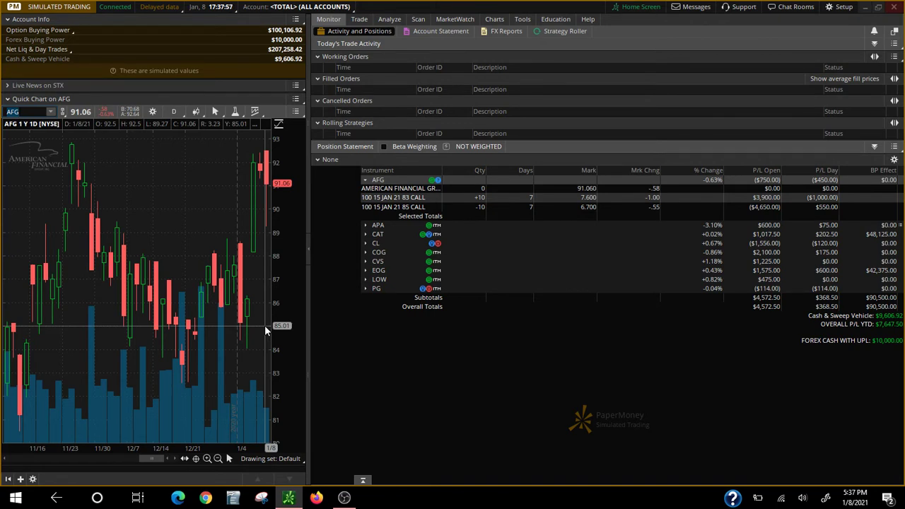
Step: Show the January 2020 dividend calendar filtered to the personal watchlist Weekly Optionable Stocks
{"action": "left_click", "coordinate": [456, 20]}
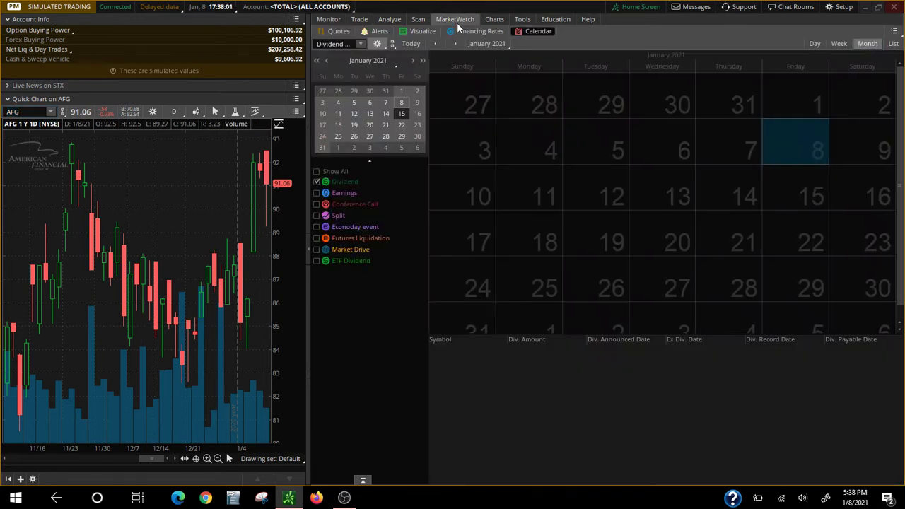
{"action": "left_click", "coordinate": [374, 44]}
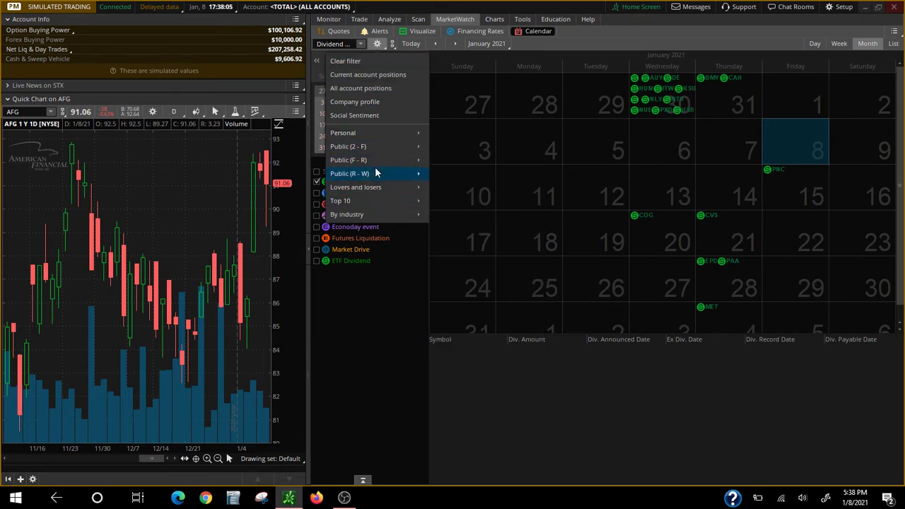
{"action": "mouse_move", "coordinate": [382, 133]}
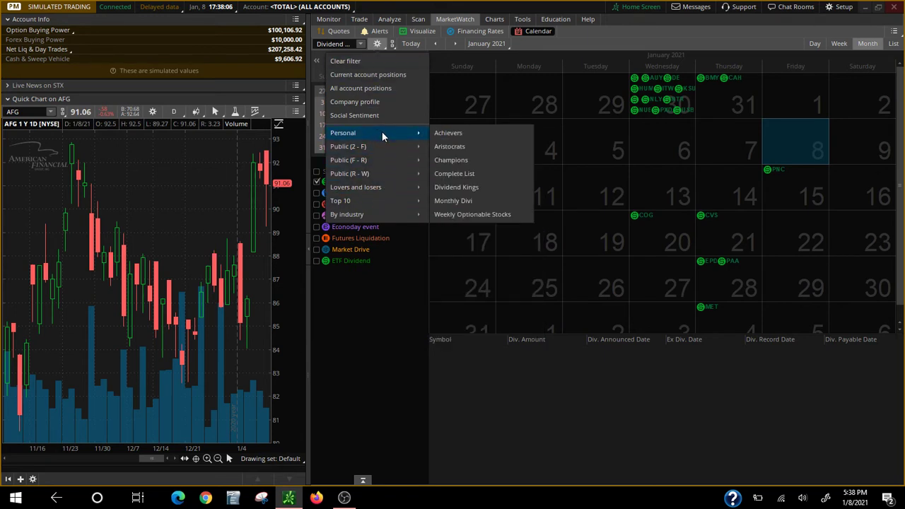
{"action": "left_click", "coordinate": [473, 214]}
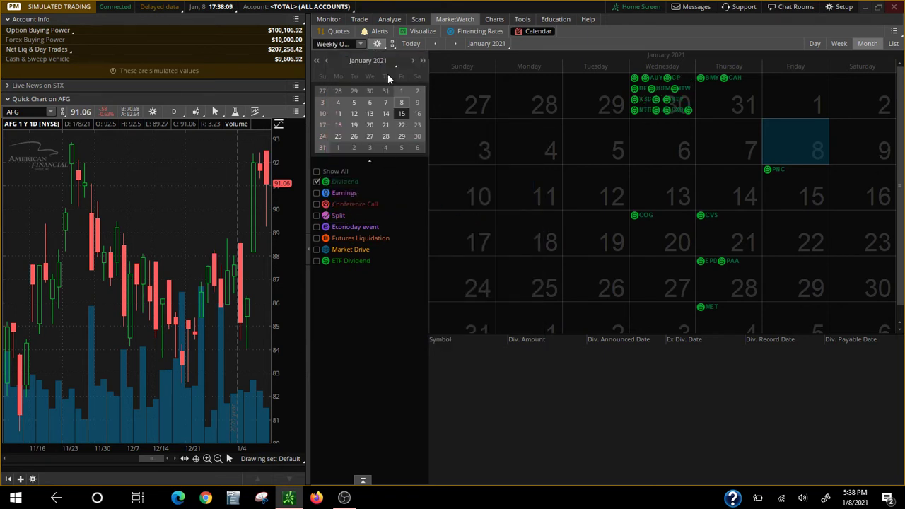
{"action": "left_click", "coordinate": [317, 60]}
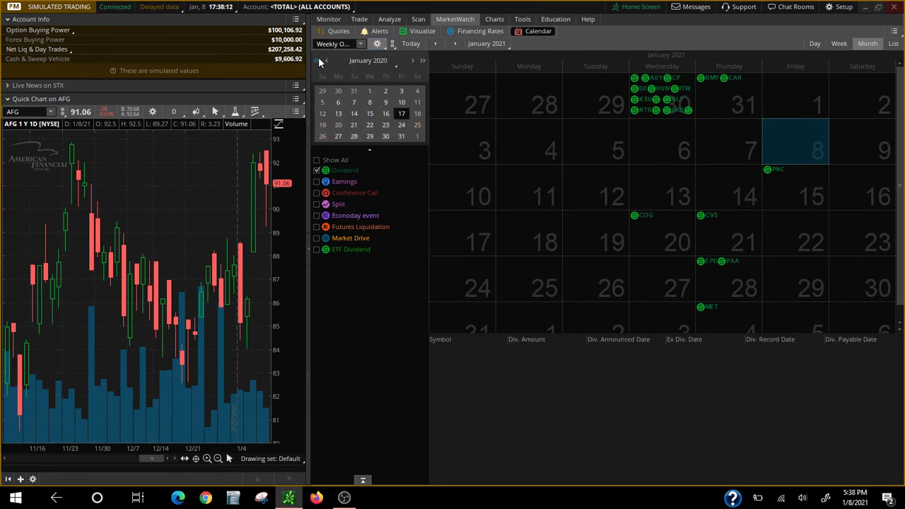
{"action": "left_click", "coordinate": [370, 111]}
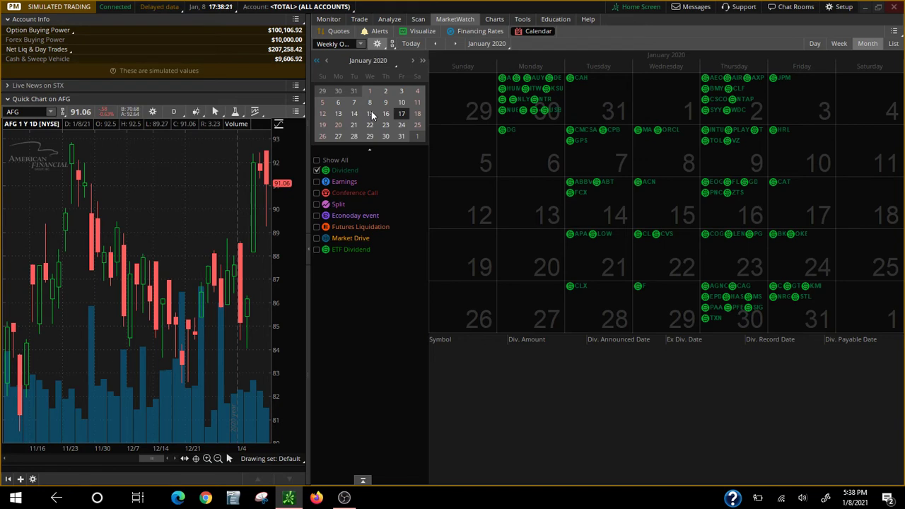
Step: Return to the activity and positions view, collapse the AFG position and expand the APA position
{"action": "left_click", "coordinate": [328, 22]}
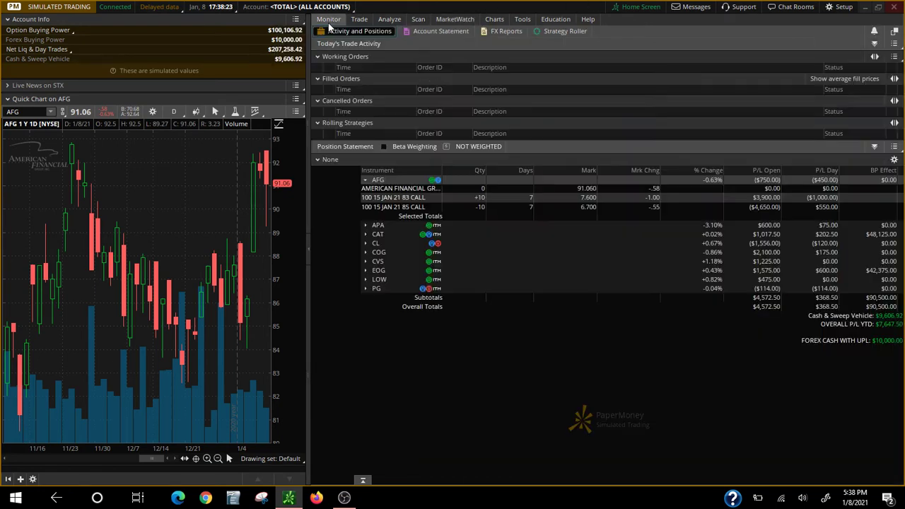
{"action": "left_click", "coordinate": [382, 181]}
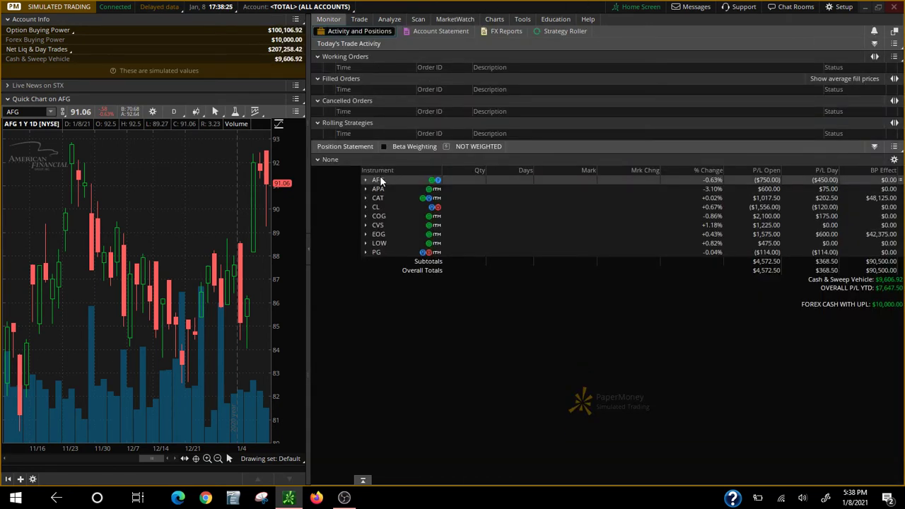
{"action": "left_click", "coordinate": [377, 190]}
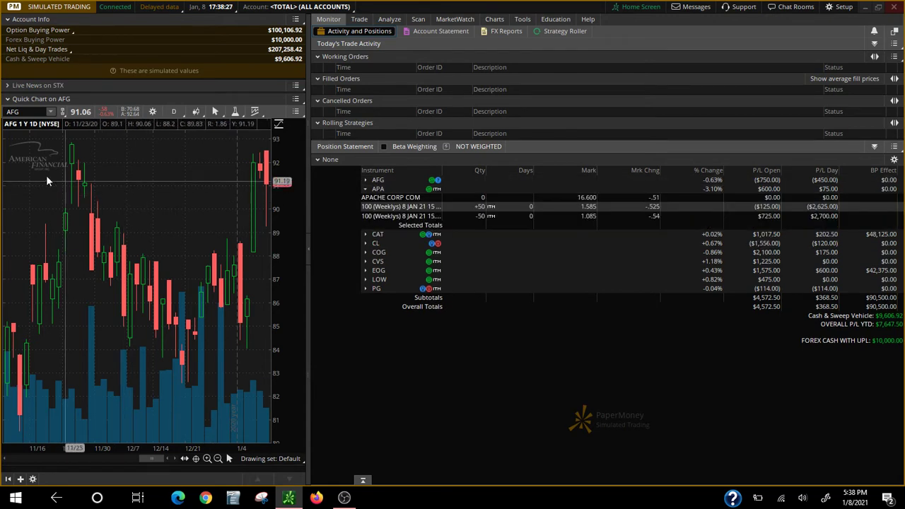
Step: Load APA in the quick chart and enlarge its price action from late December to early January
{"action": "left_click", "coordinate": [14, 111]}
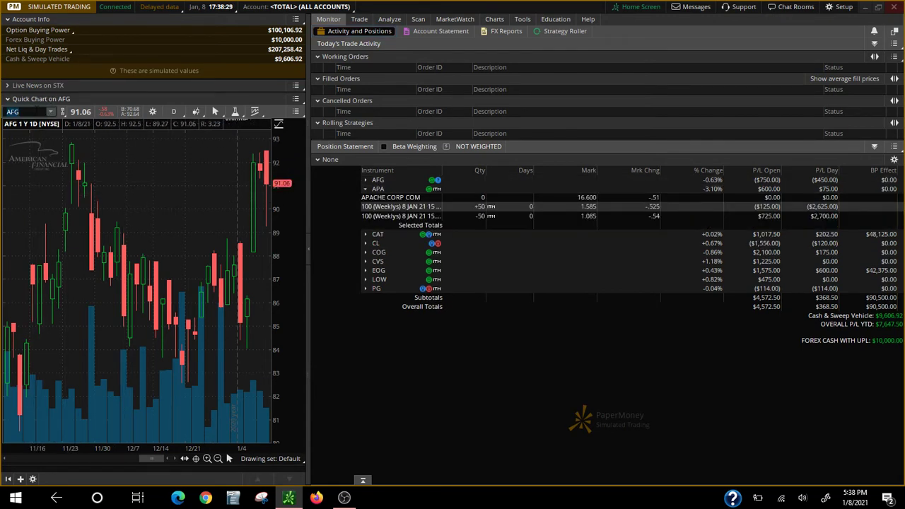
{"action": "type", "text": "AP"}
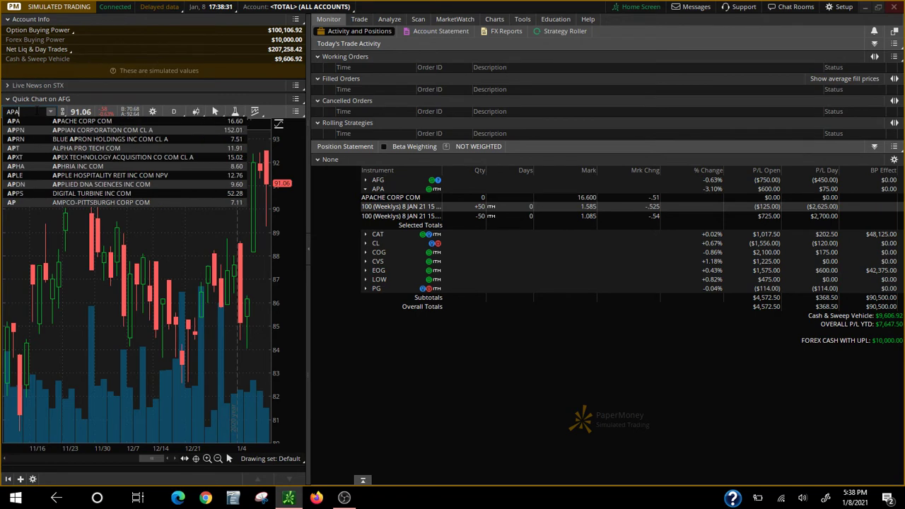
{"action": "type", "text": "A"}
{"action": "key", "text": "Return"}
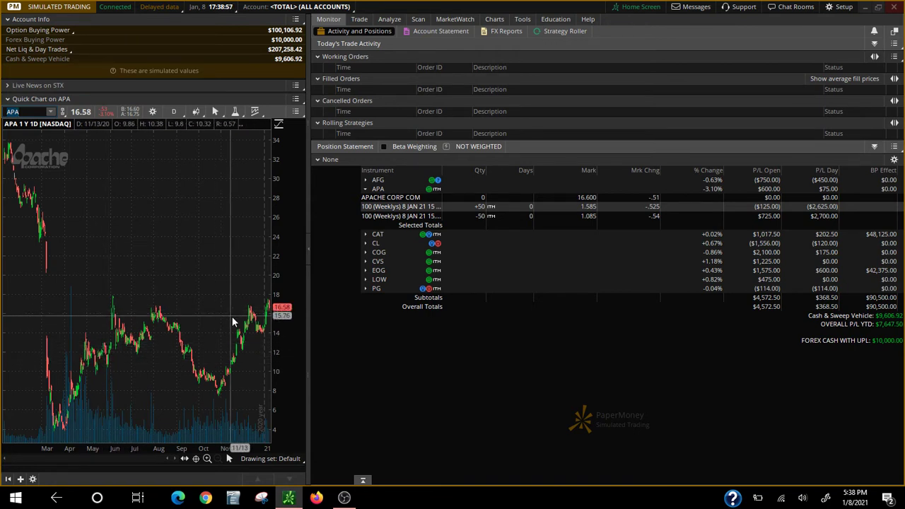
{"action": "mouse_move", "coordinate": [240, 308]}
{"action": "left_mouse_down"}
{"action": "mouse_move", "coordinate": [269, 311]}
{"action": "mouse_move", "coordinate": [306, 366]}
{"action": "left_mouse_up"}
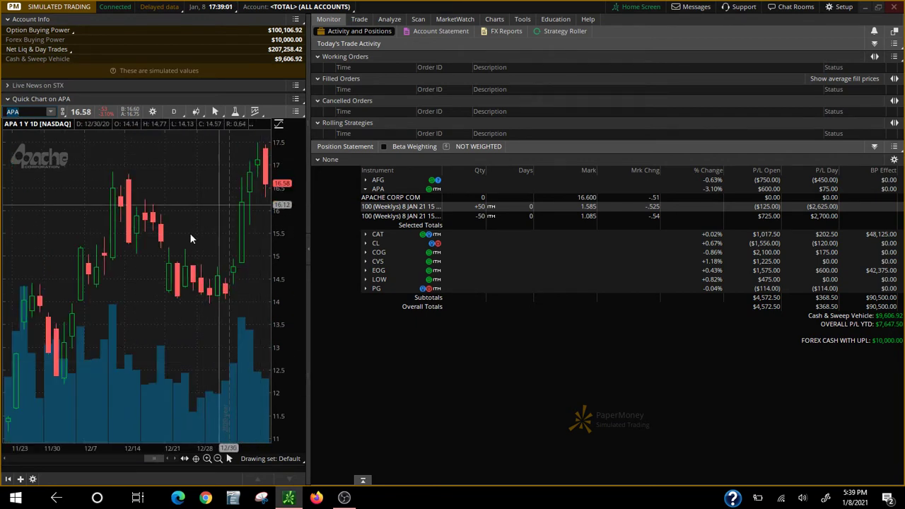
{"action": "left_click_drag", "start_coordinate": [180, 258], "coordinate": [394, 270]}
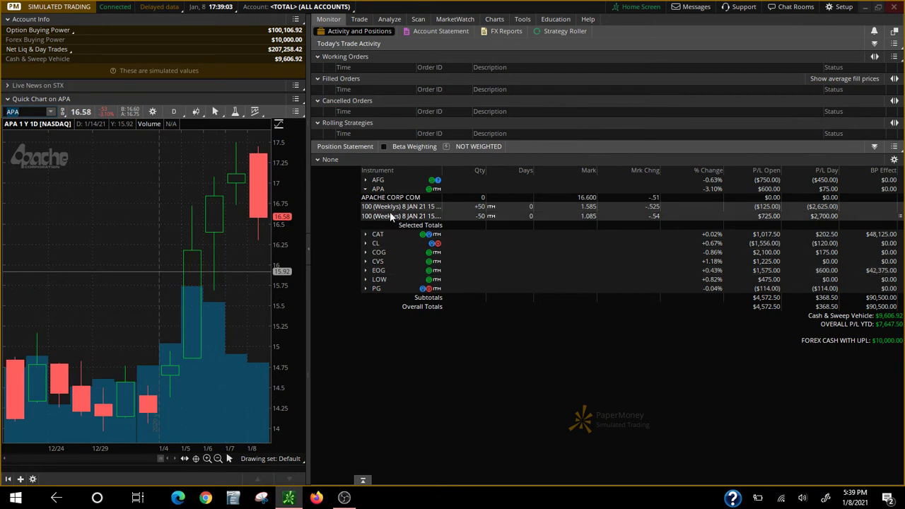
Step: View the APA position's trades, and collapse the APA position
{"action": "right_click", "coordinate": [379, 191]}
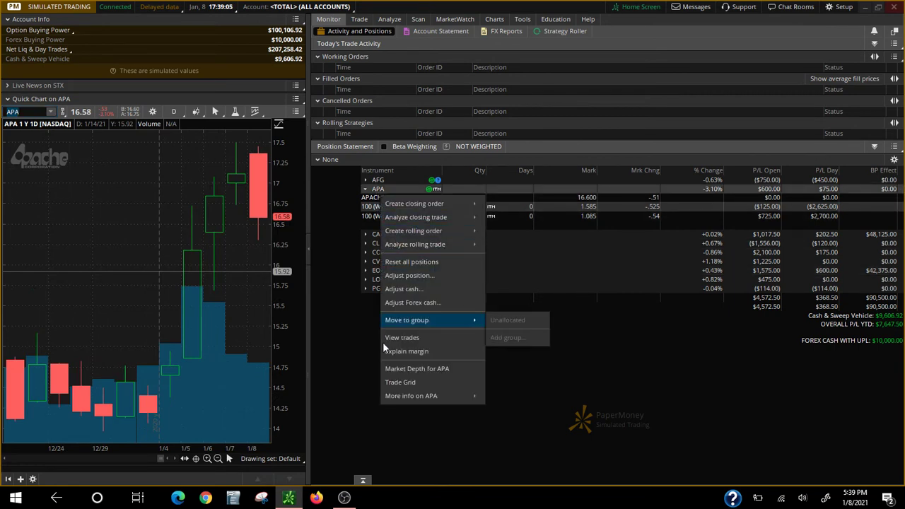
{"action": "left_click", "coordinate": [388, 340]}
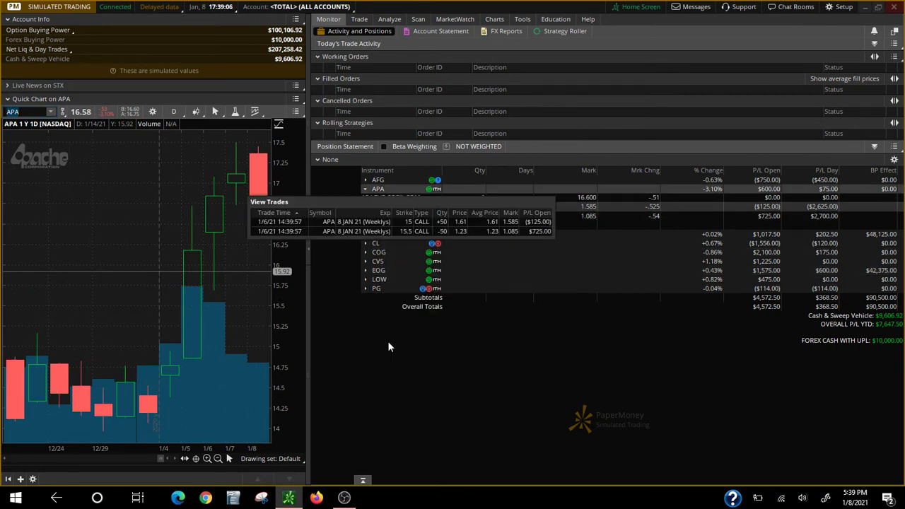
{"action": "left_click", "coordinate": [366, 189]}
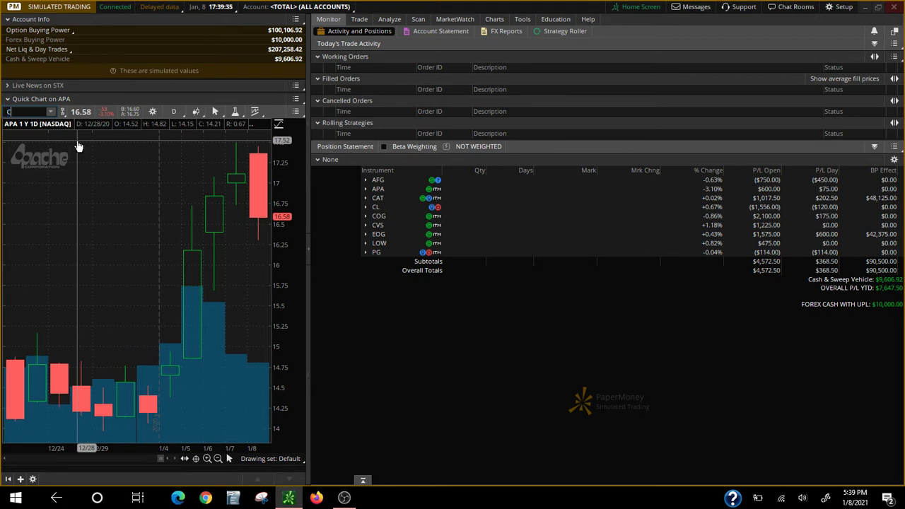
Step: Load CAT in the quick chart, enlarged to December and early January, and view the CAT position's trades
{"action": "type", "text": "CAT"}
{"action": "key", "text": "Return"}
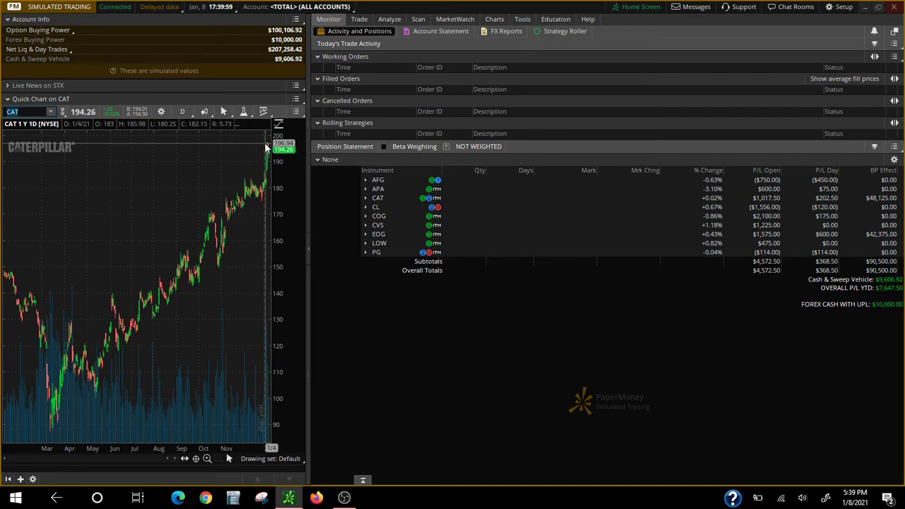
{"action": "left_click_drag", "start_coordinate": [255, 202], "coordinate": [269, 203]}
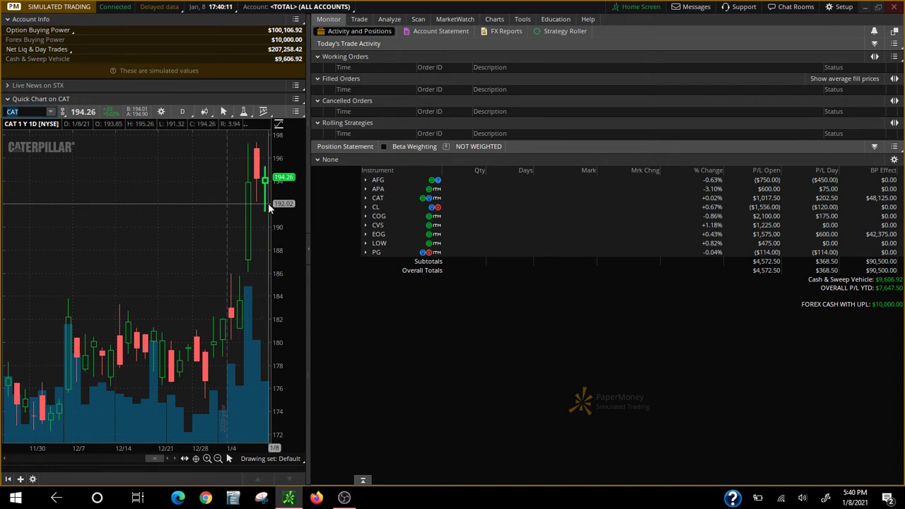
{"action": "right_click", "coordinate": [370, 201]}
{"action": "left_click", "coordinate": [397, 342]}
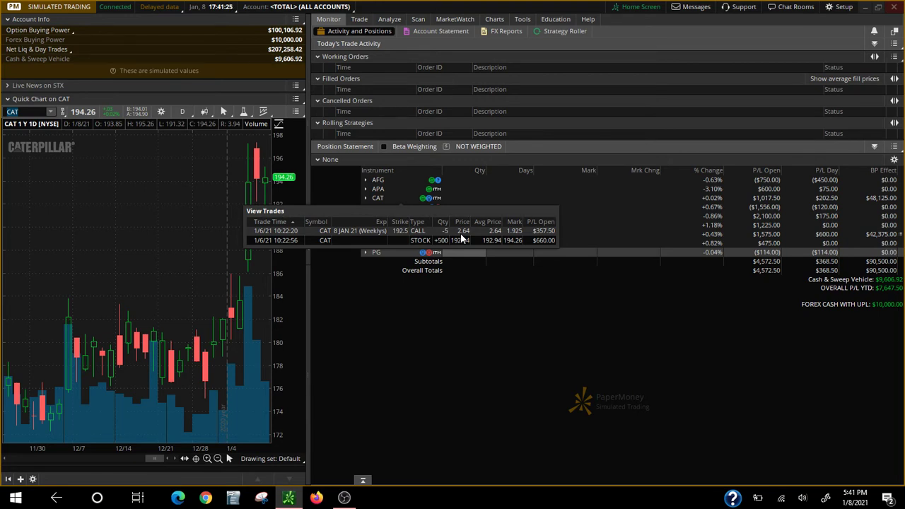
Step: Open the account statement and limit it to the margin account
{"action": "left_click", "coordinate": [431, 35]}
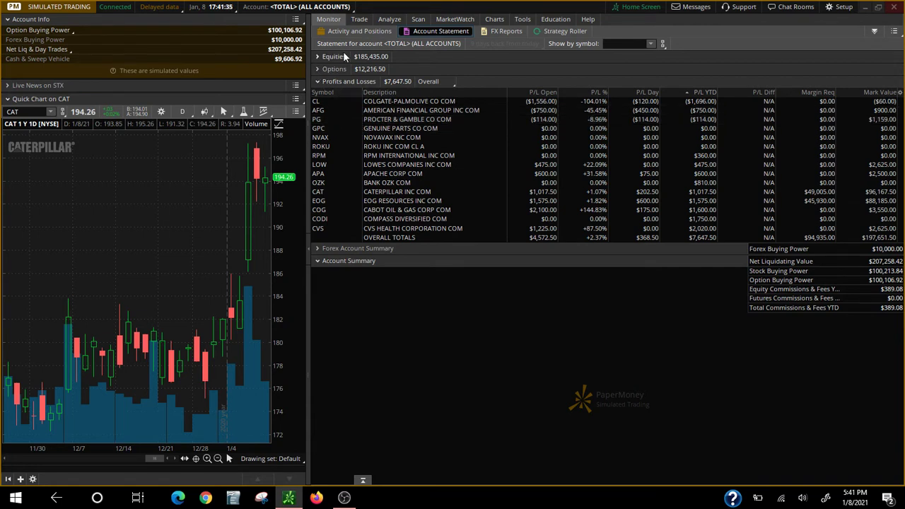
{"action": "left_click", "coordinate": [324, 7]}
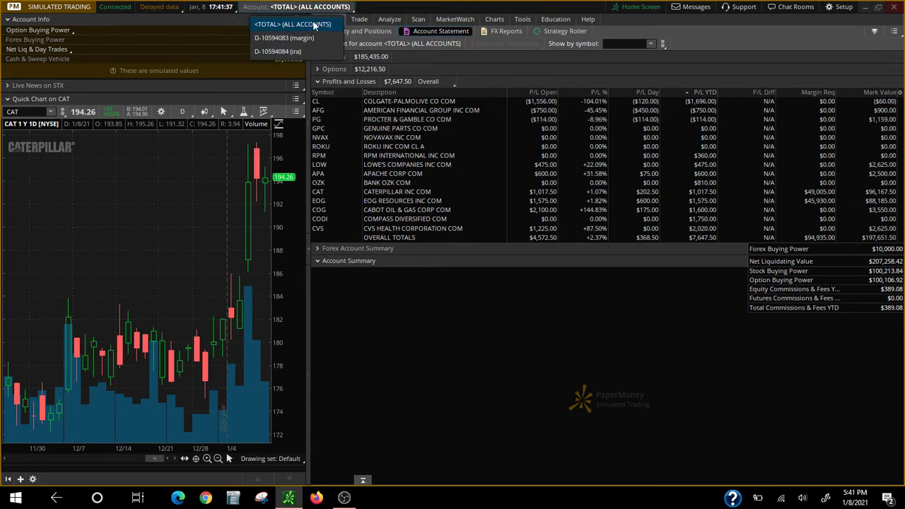
{"action": "left_click", "coordinate": [316, 38]}
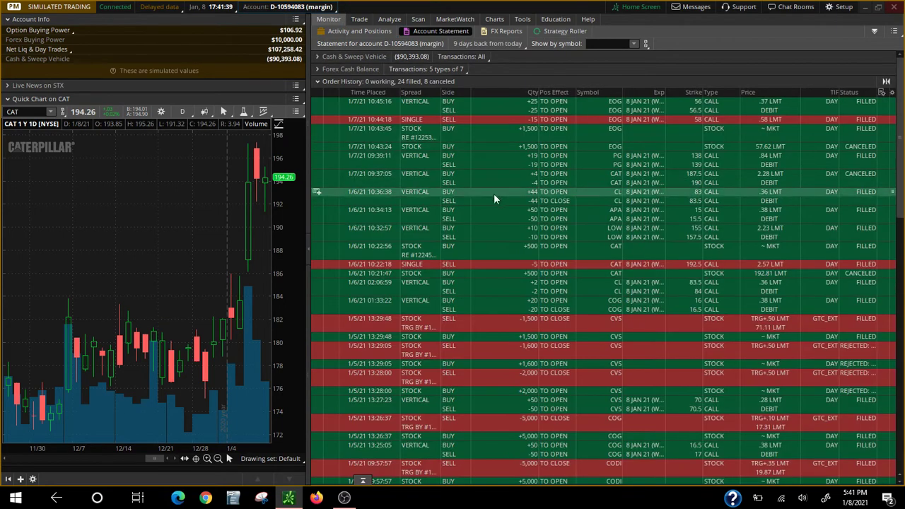
Step: Sort the account statement's Profits and Losses list alphabetically by symbol
{"action": "scroll", "coordinate": [417, 295], "scroll_direction": "down", "scroll_amount": 5}
{"action": "scroll", "coordinate": [417, 300], "scroll_direction": "down", "scroll_amount": 5}
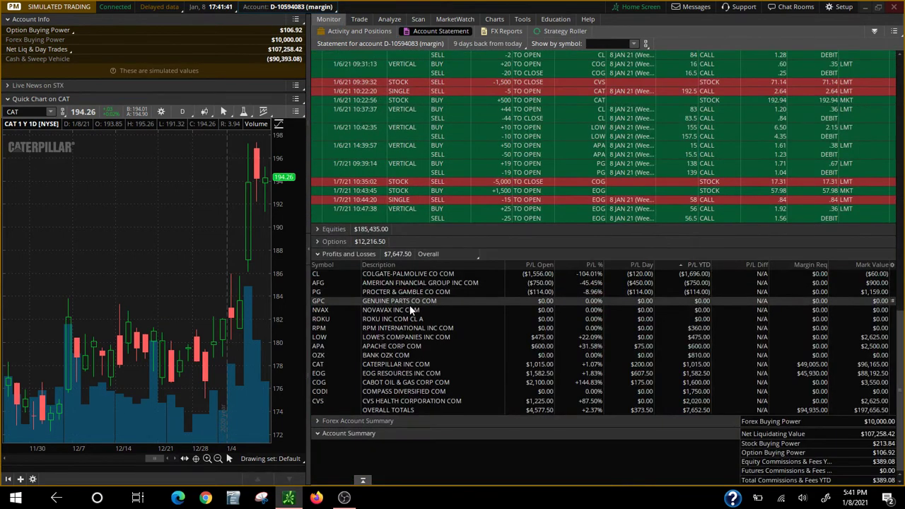
{"action": "left_click", "coordinate": [330, 263]}
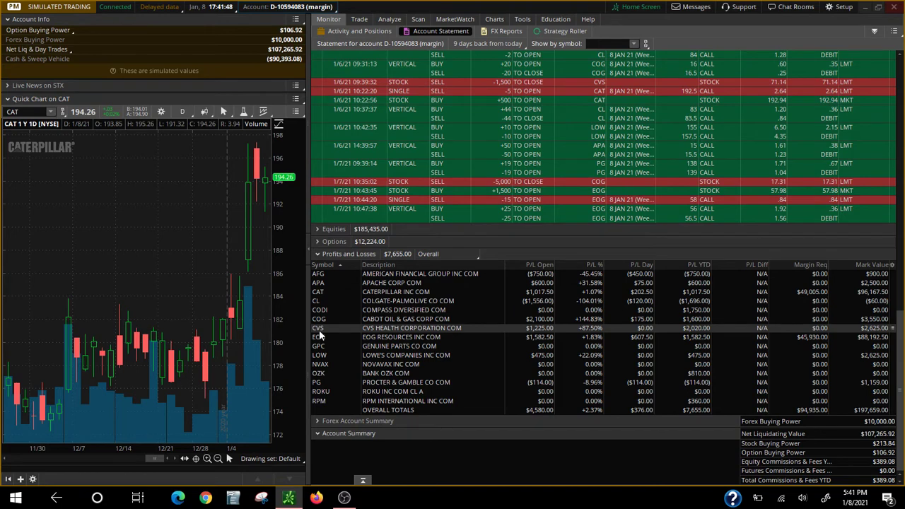
Step: Select CAT in the account statement's Profits and Losses list, and view the trades of the CAT position in the position statement
{"action": "left_click", "coordinate": [322, 292]}
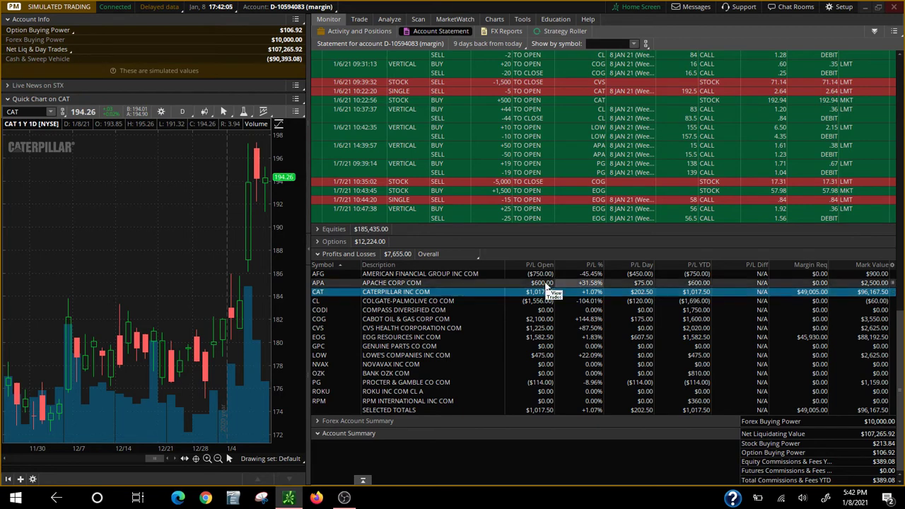
{"action": "scroll", "coordinate": [556, 283], "scroll_direction": "up", "scroll_amount": 1}
{"action": "left_click", "coordinate": [351, 30]}
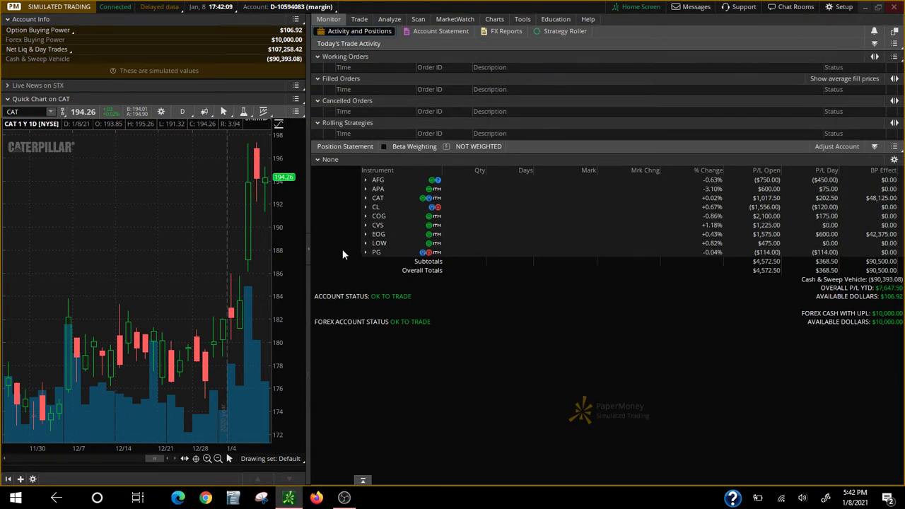
{"action": "right_click", "coordinate": [376, 198]}
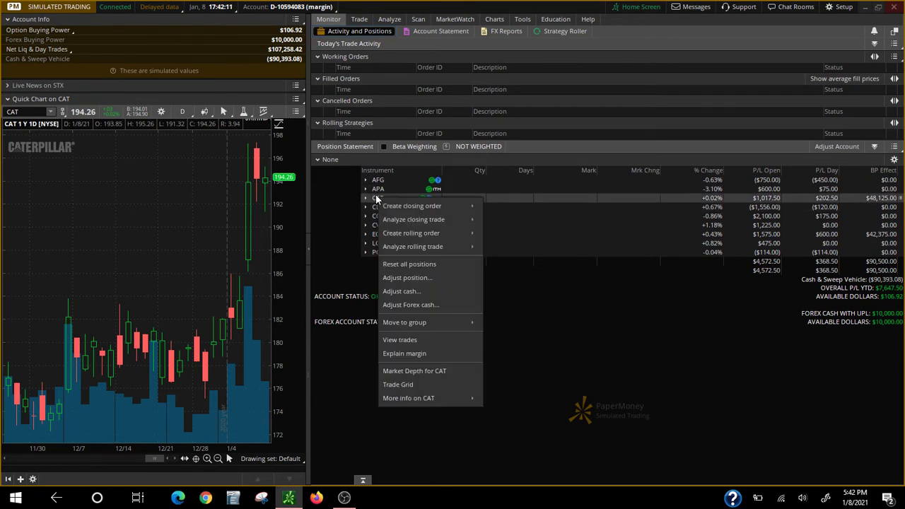
{"action": "left_click", "coordinate": [402, 340]}
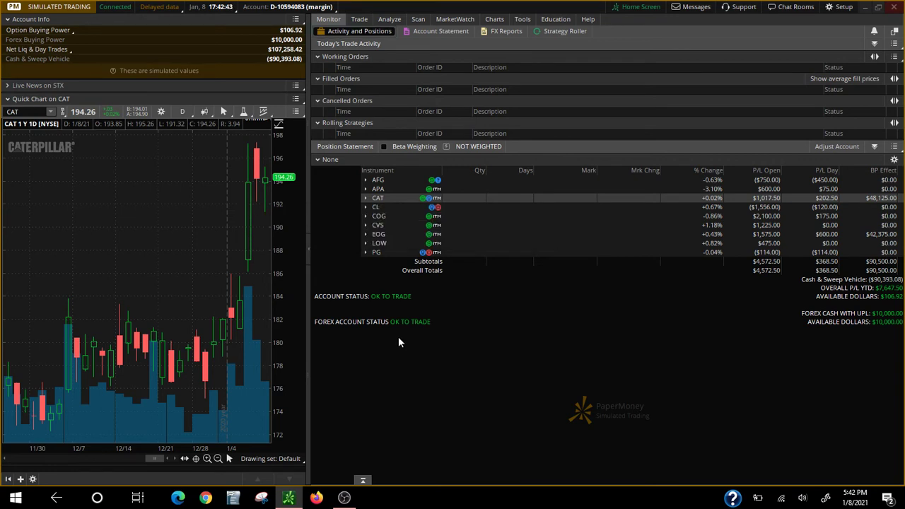
Step: Load CL in the quick chart, enlarged to late December and early January, and view the CL position's trades
{"action": "left_click", "coordinate": [12, 112]}
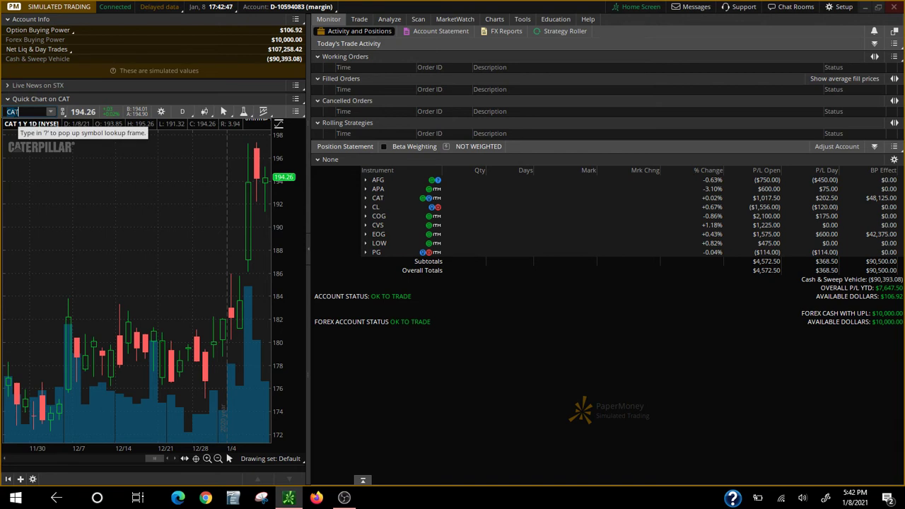
{"action": "type", "text": "CL"}
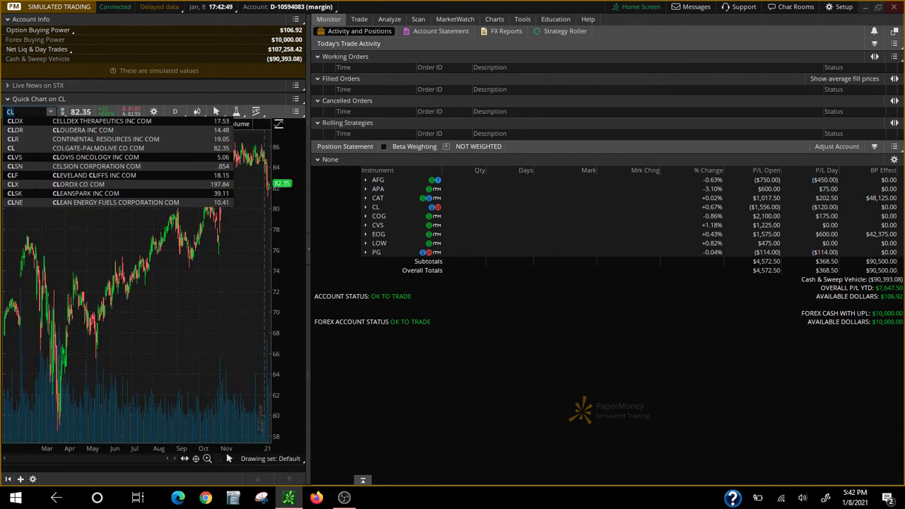
{"action": "key", "text": "Return"}
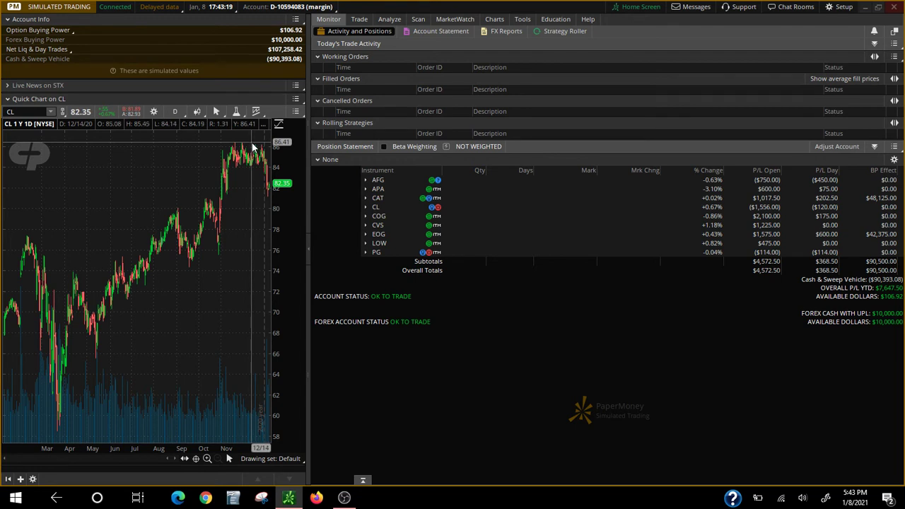
{"action": "scroll", "coordinate": [217, 150], "scroll_direction": "up", "scroll_amount": 5}
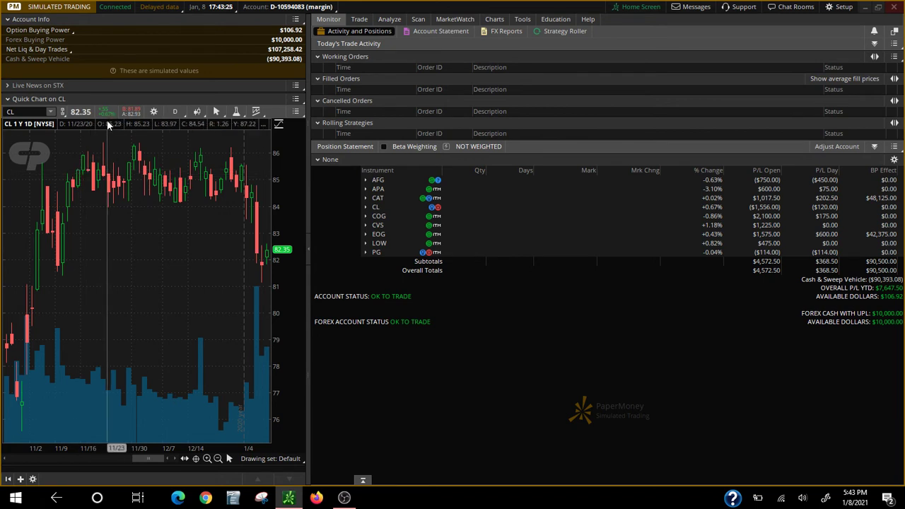
{"action": "mouse_move", "coordinate": [108, 123]}
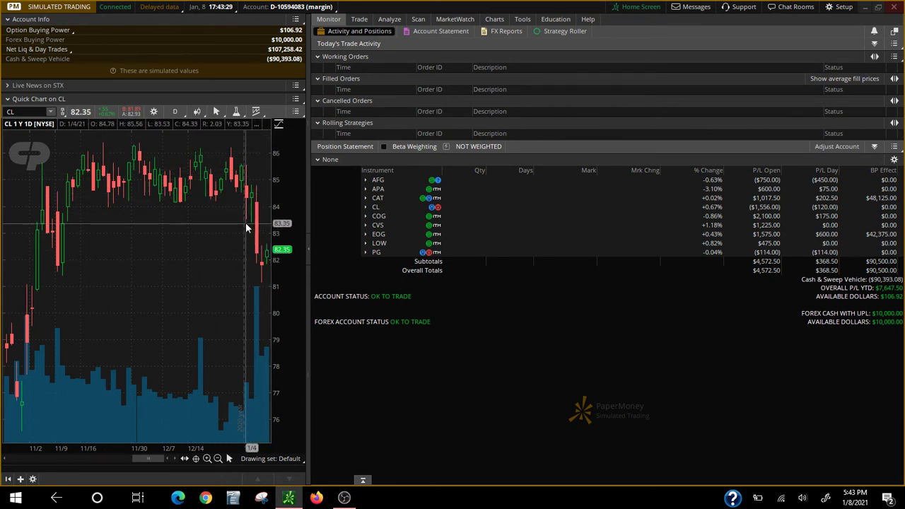
{"action": "scroll", "coordinate": [181, 202], "scroll_direction": "up", "scroll_amount": 3}
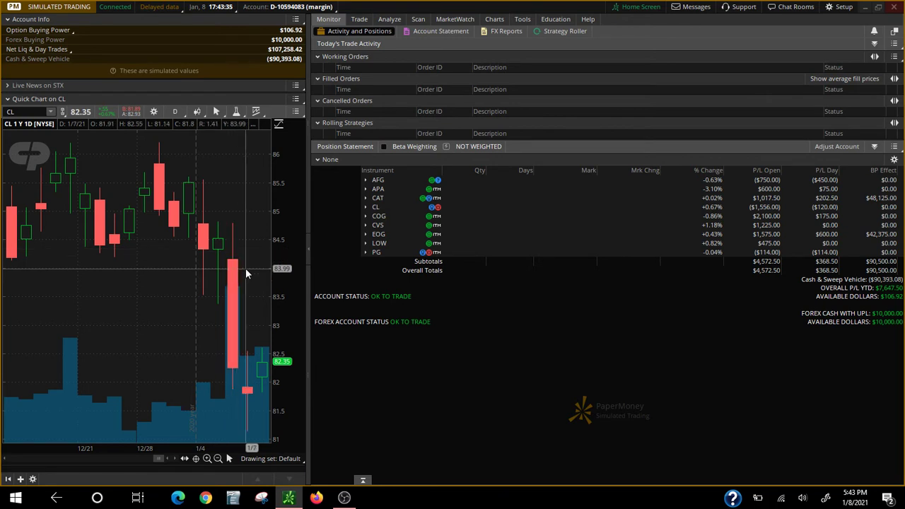
{"action": "right_click", "coordinate": [373, 212]}
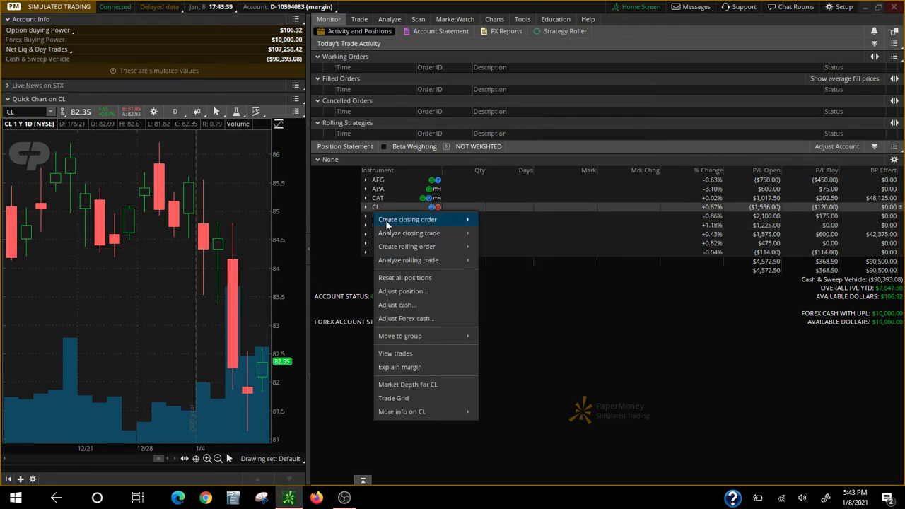
{"action": "left_click", "coordinate": [405, 354]}
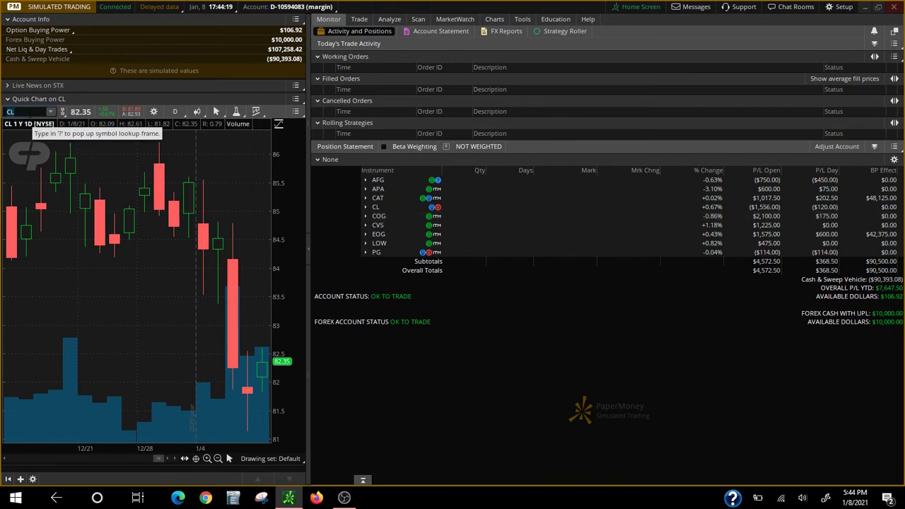
Step: Load COG in the quick chart, enlarged to mid-November through early January, and view the COG position's trades
{"action": "left_click", "coordinate": [28, 112]}
{"action": "type", "text": "COG"}
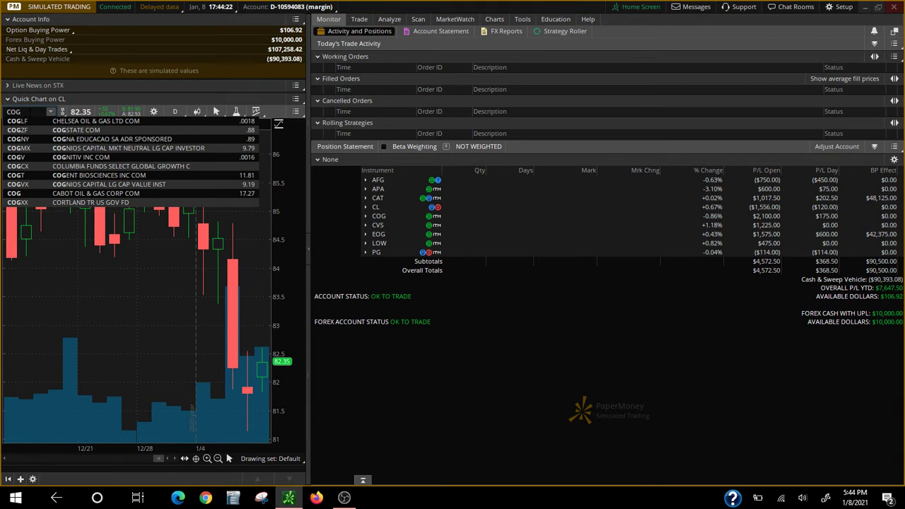
{"action": "key", "text": "Return"}
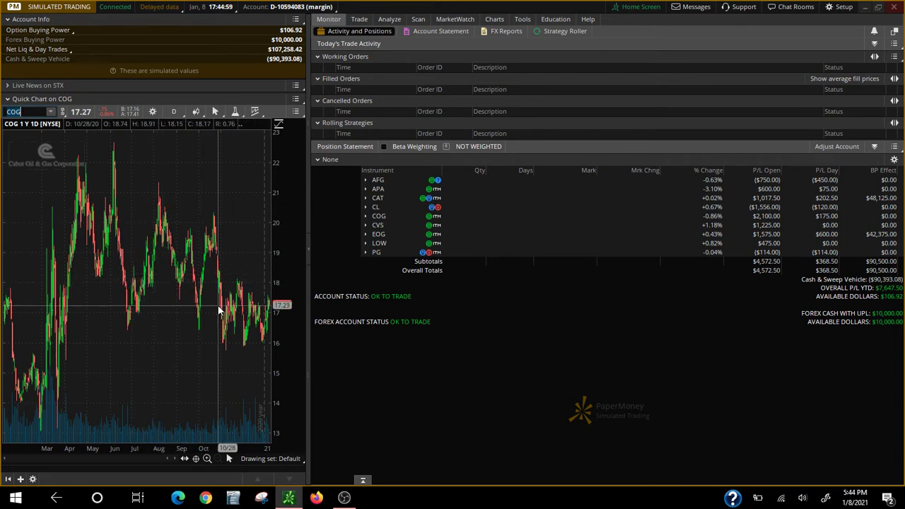
{"action": "left_click_drag", "start_coordinate": [222, 314], "coordinate": [272, 337]}
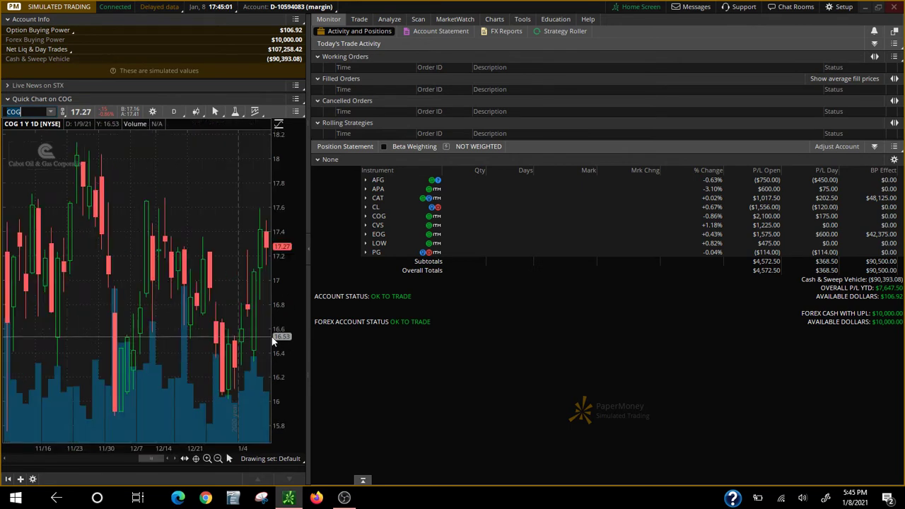
{"action": "right_click", "coordinate": [368, 223]}
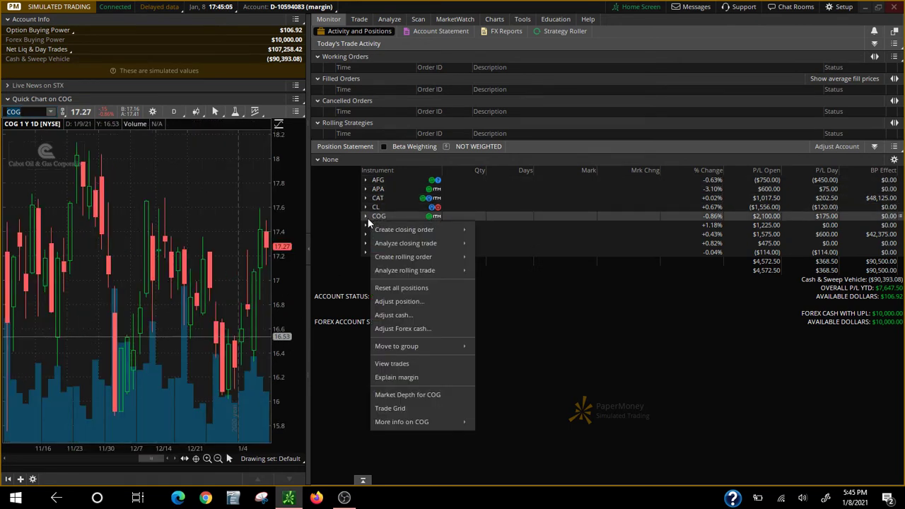
{"action": "left_click", "coordinate": [381, 363]}
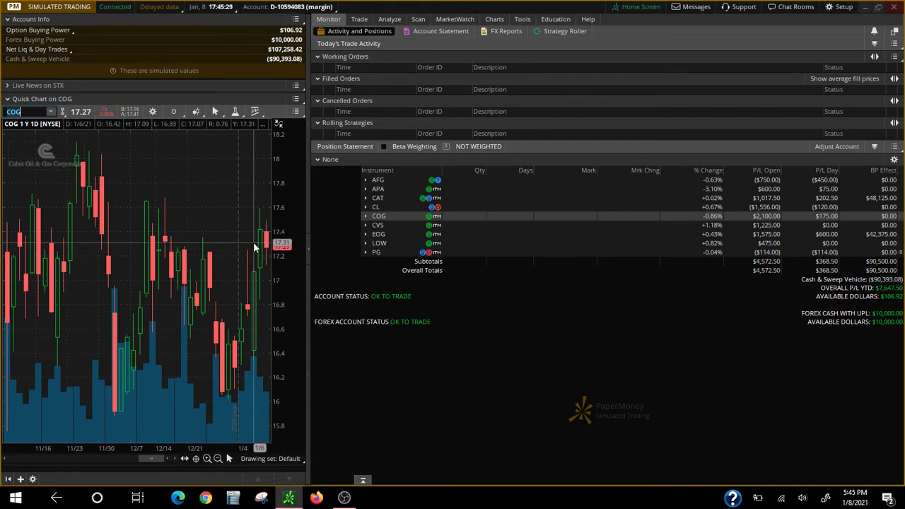
Step: Check COG's entry in the account statement's Profits and Losses list, and return to the position statement
{"action": "left_click", "coordinate": [424, 32]}
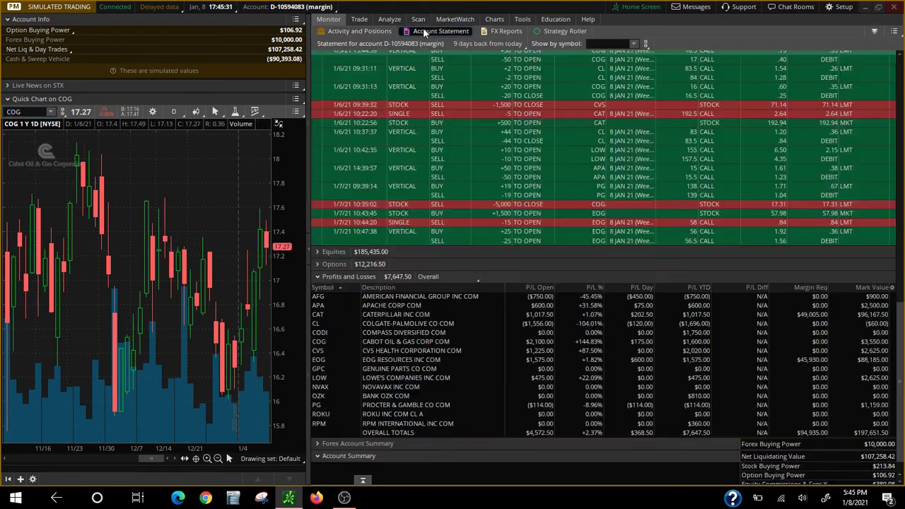
{"action": "left_click", "coordinate": [331, 341]}
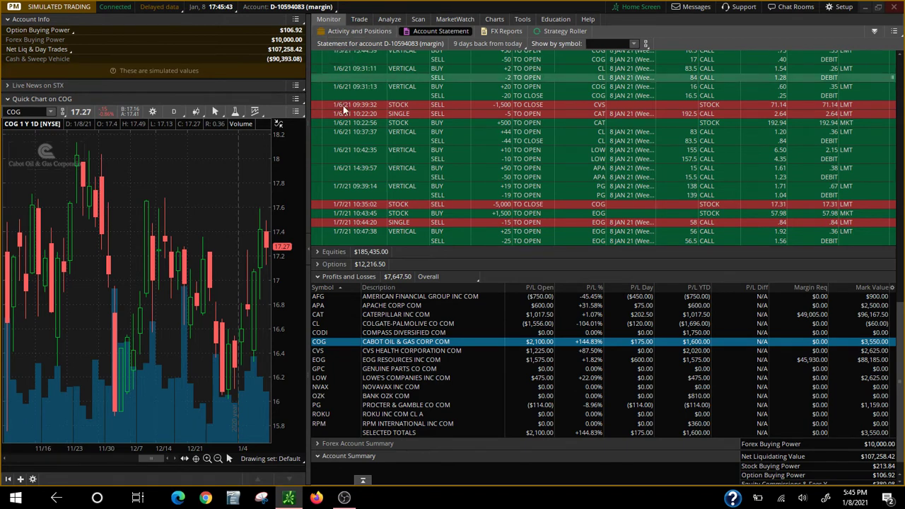
{"action": "left_click", "coordinate": [339, 32]}
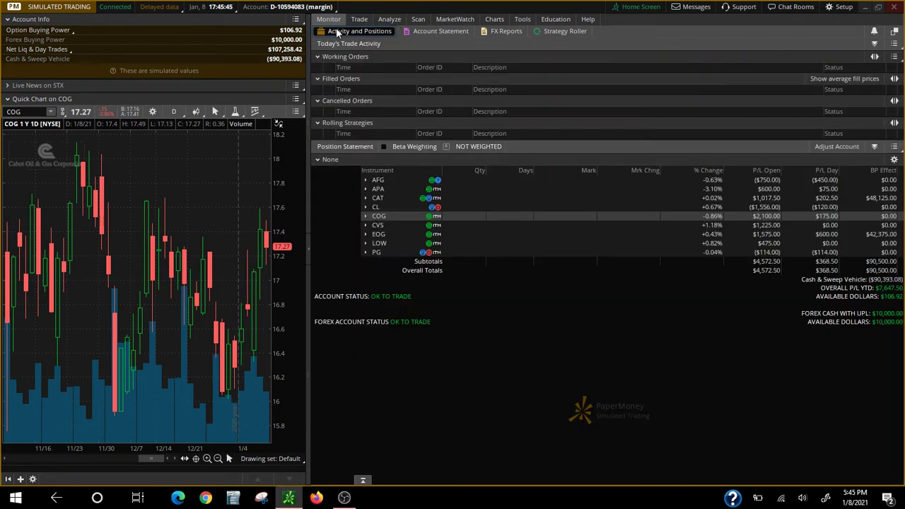
Step: Expand the CVS position, and load CVS in the quick chart, enlarged to late December and early January
{"action": "left_click", "coordinate": [365, 225]}
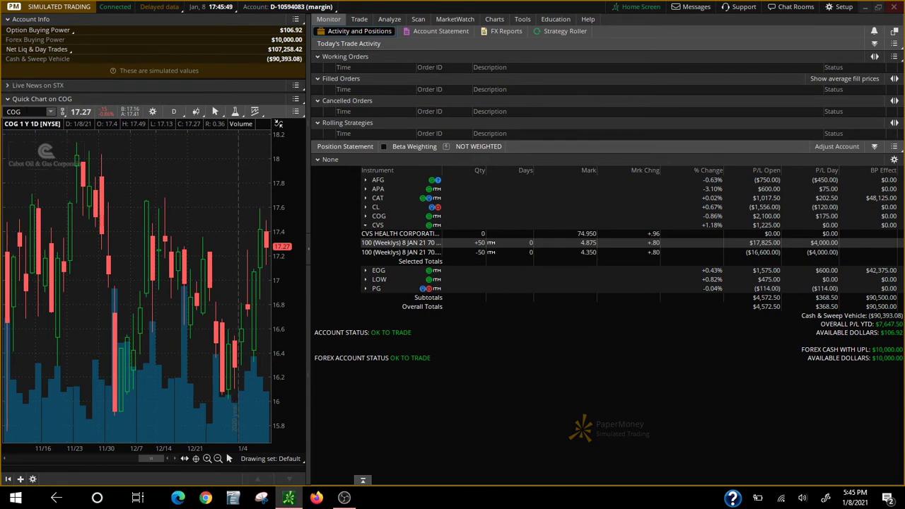
{"action": "left_click", "coordinate": [21, 112]}
{"action": "type", "text": "CVS"}
{"action": "key", "text": "Return"}
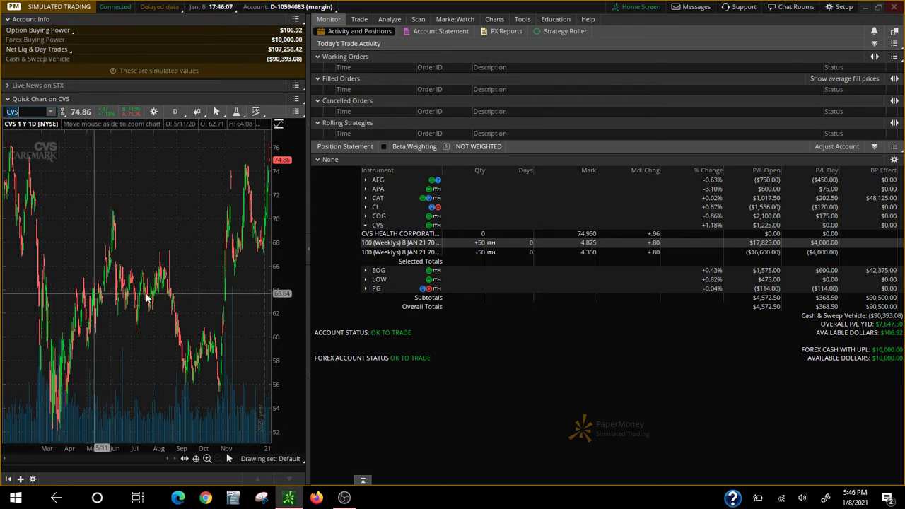
{"action": "left_click_drag", "start_coordinate": [92, 293], "coordinate": [200, 299]}
{"action": "scroll", "coordinate": [63, 384], "scroll_direction": "up", "scroll_amount": 2}
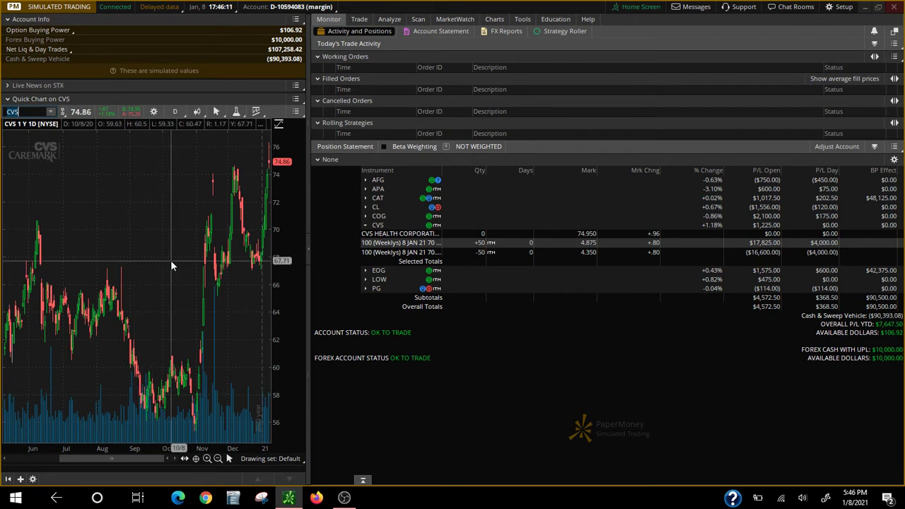
{"action": "scroll", "coordinate": [208, 238], "scroll_direction": "up", "scroll_amount": 5}
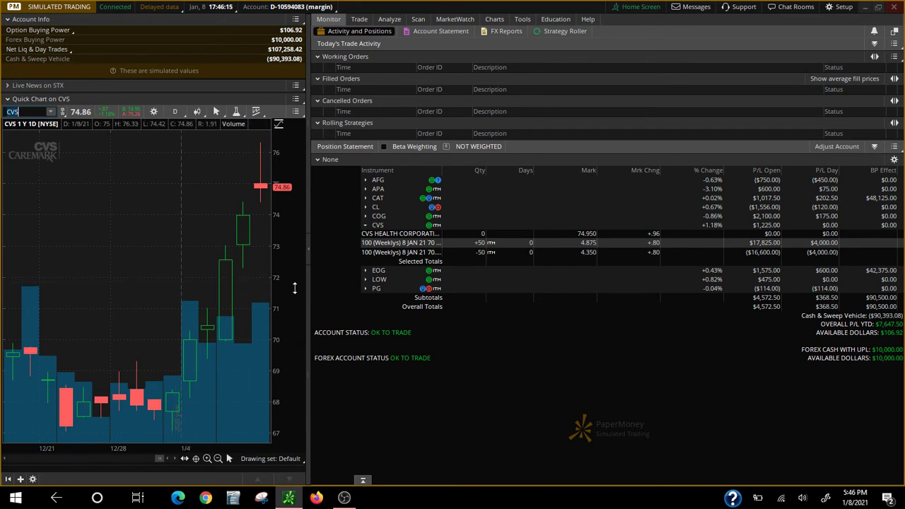
Step: View the CVS position's trades, and collapse the CVS position
{"action": "right_click", "coordinate": [371, 227]}
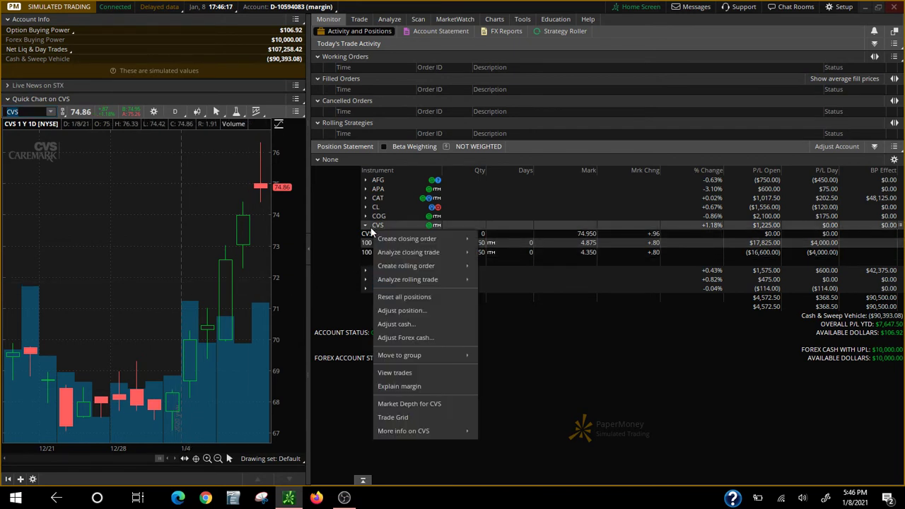
{"action": "left_click", "coordinate": [404, 371]}
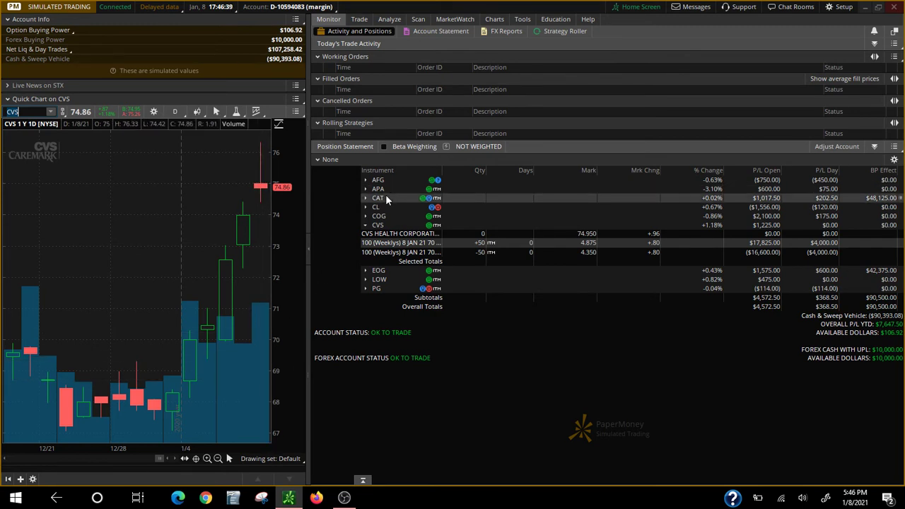
{"action": "left_click", "coordinate": [369, 226]}
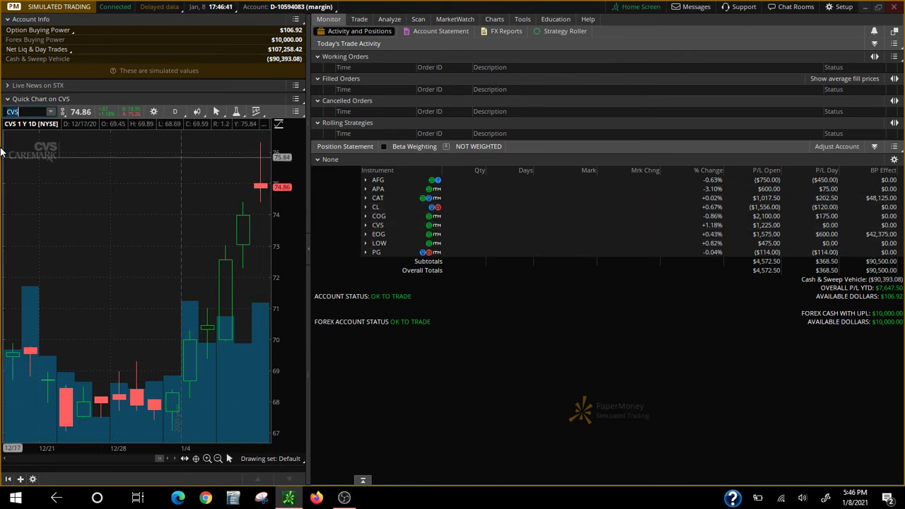
Step: Load EOG in the quick chart, enlarged to mid-November through early January, and view the EOG position's trades
{"action": "type", "text": "EOG"}
{"action": "key", "text": "Return"}
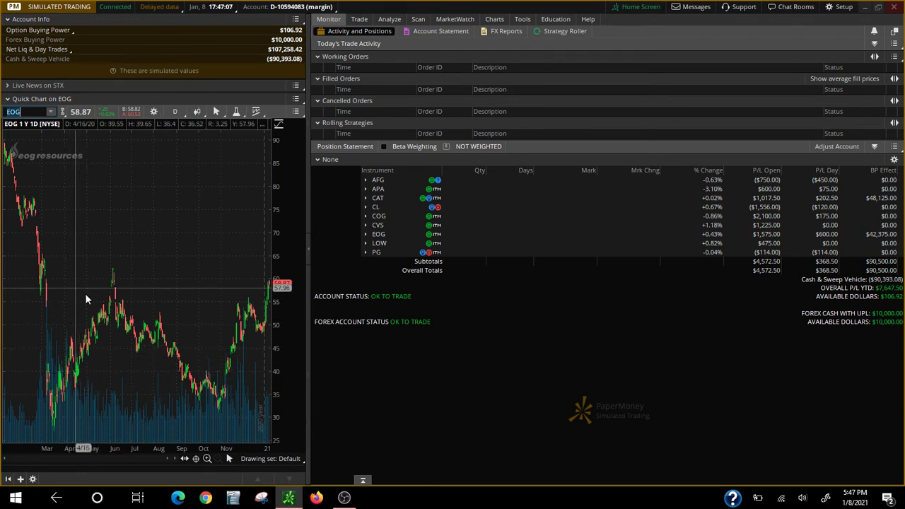
{"action": "left_click_drag", "start_coordinate": [227, 324], "coordinate": [269, 325]}
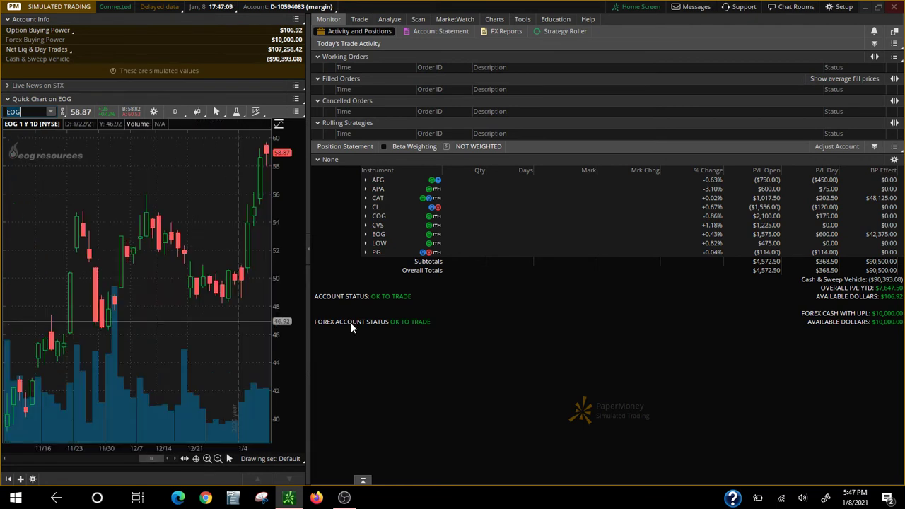
{"action": "right_click", "coordinate": [378, 234]}
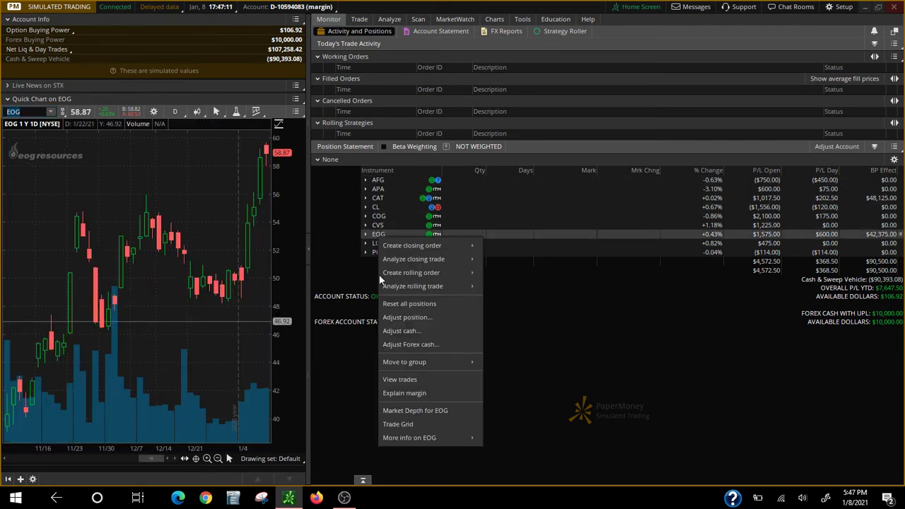
{"action": "left_click", "coordinate": [389, 380]}
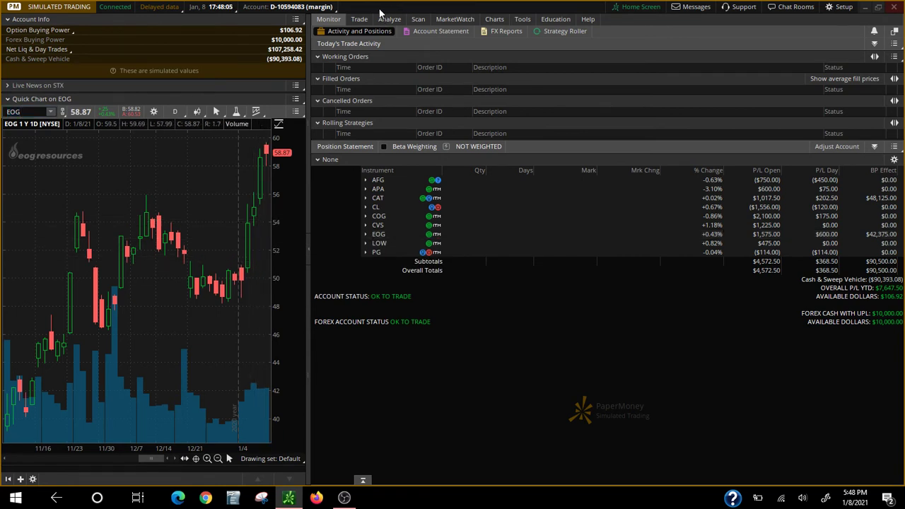
Step: Check EOG's entry in the account statement's Profits and Losses list, and return to the position statement
{"action": "left_click", "coordinate": [435, 31]}
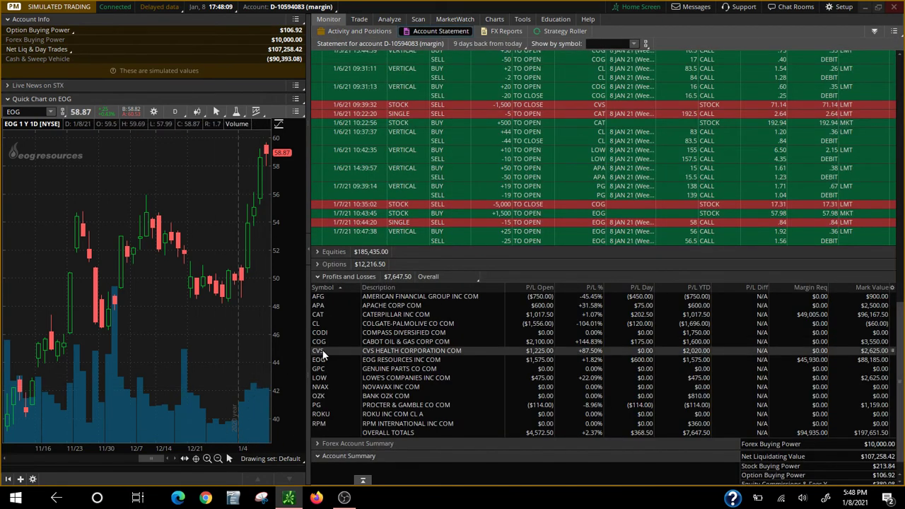
{"action": "left_click", "coordinate": [321, 361]}
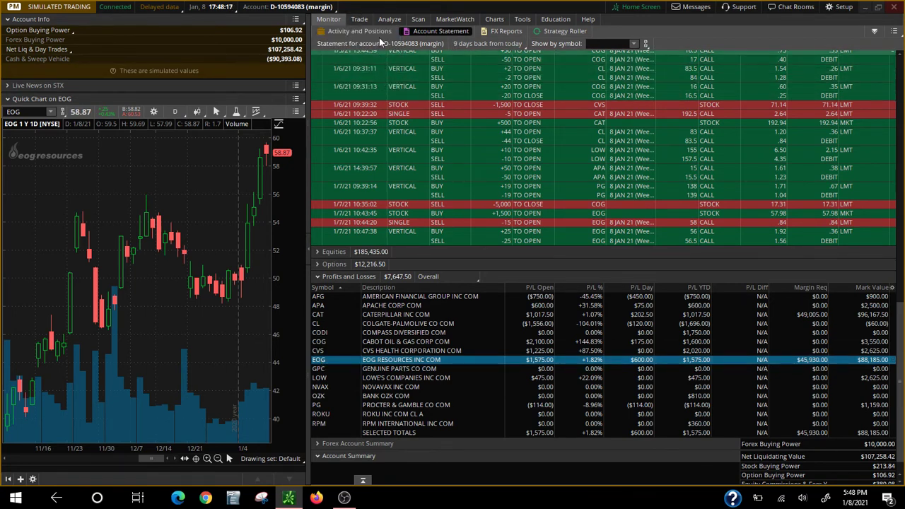
{"action": "left_click", "coordinate": [375, 31]}
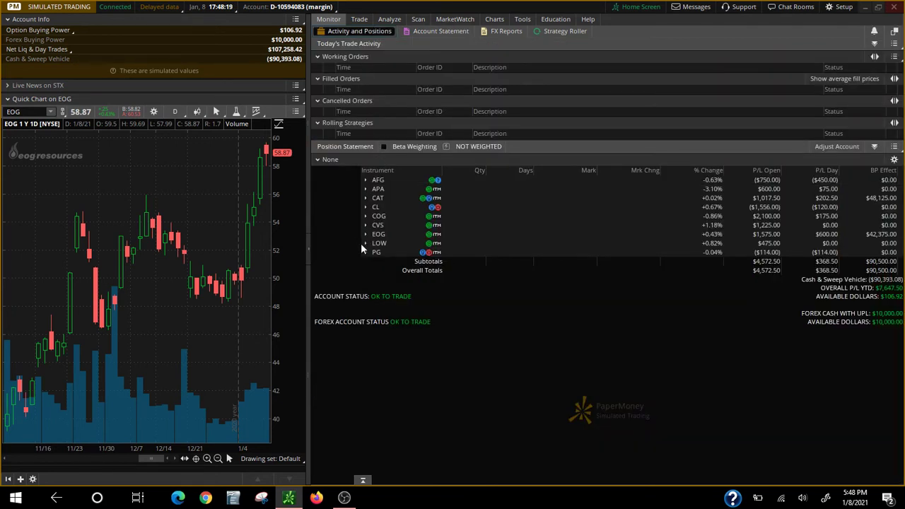
Step: Load LOW in the quick chart
{"action": "left_click", "coordinate": [32, 111]}
{"action": "type", "text": "LOW"}
{"action": "key", "text": "Return"}
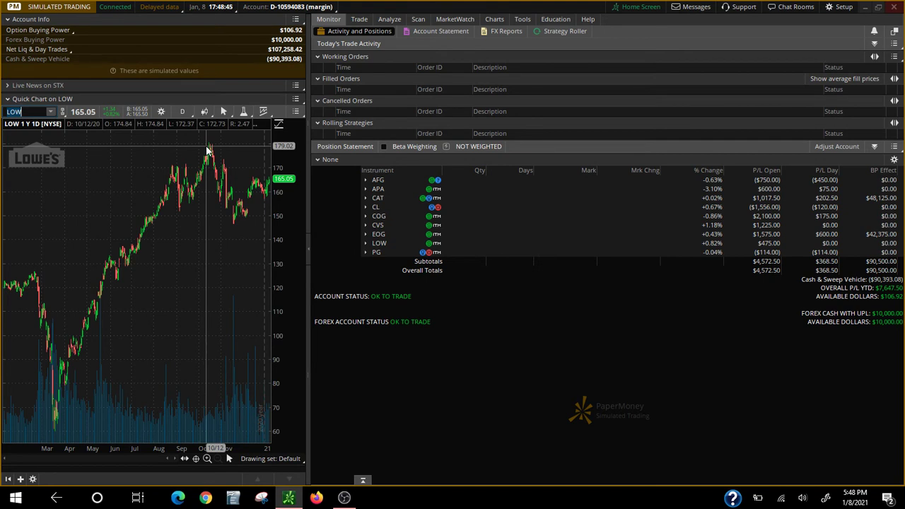
Step: Enlarge the LOW quick chart to about December 21 through early January, and view the LOW position's trades
{"action": "left_click_drag", "start_coordinate": [207, 149], "coordinate": [282, 173]}
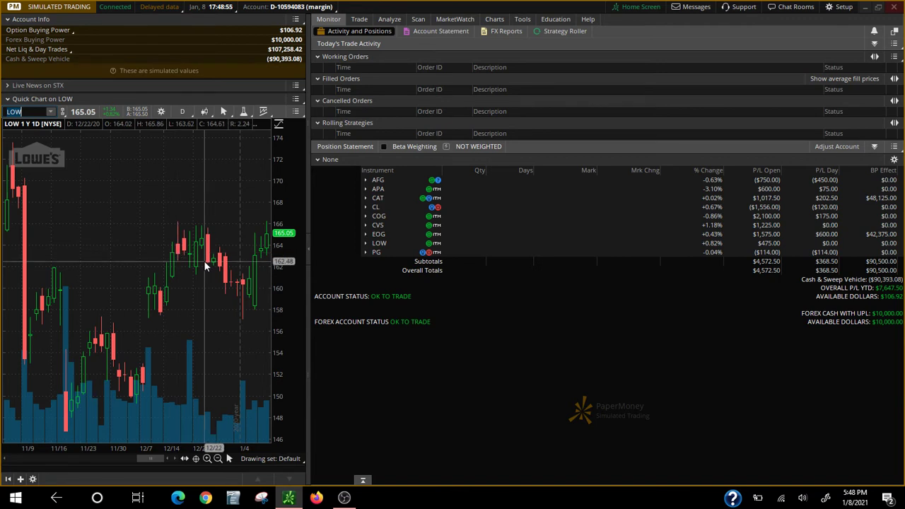
{"action": "left_click_drag", "start_coordinate": [188, 263], "coordinate": [272, 296]}
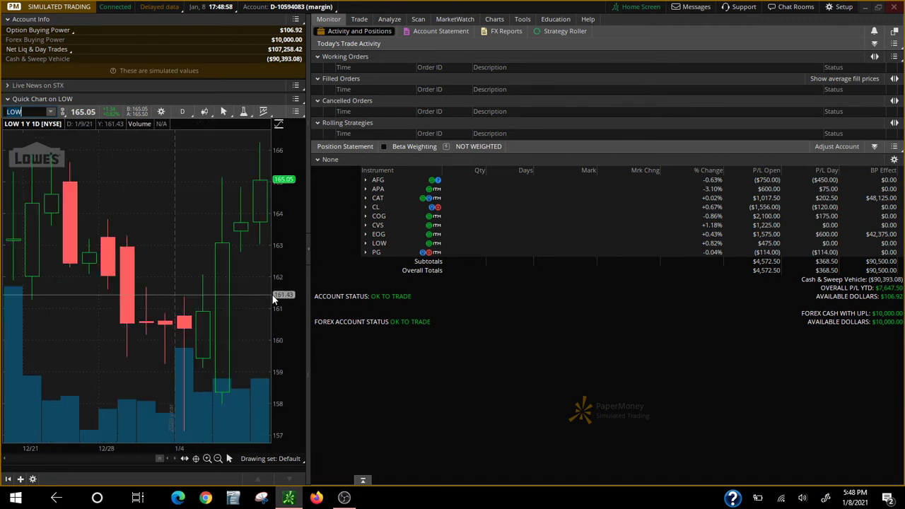
{"action": "right_click", "coordinate": [374, 243]}
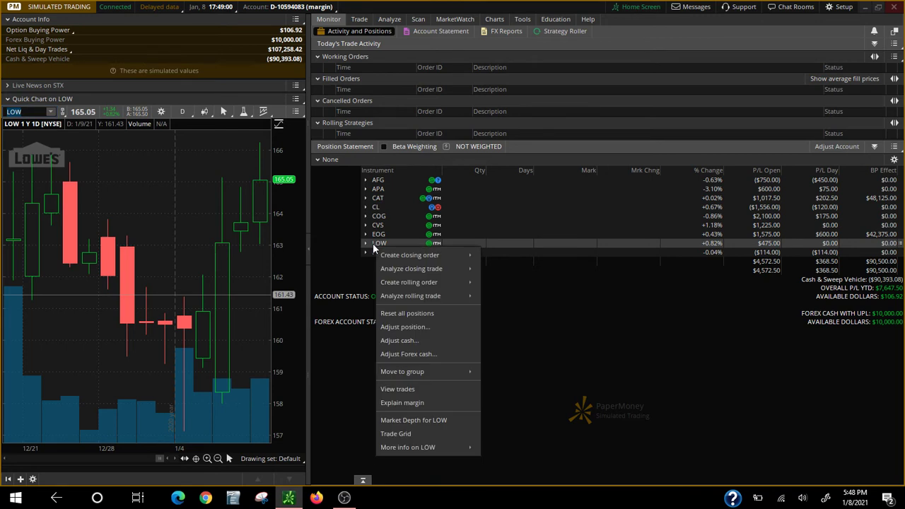
{"action": "left_click", "coordinate": [393, 390]}
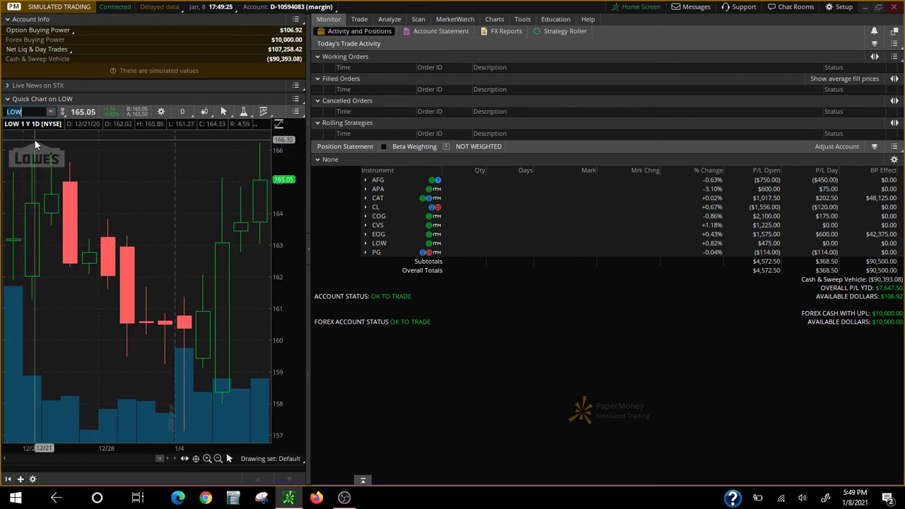
Step: Load PG in the quick chart, enlarged to about mid-December through early January
{"action": "type", "text": "PG"}
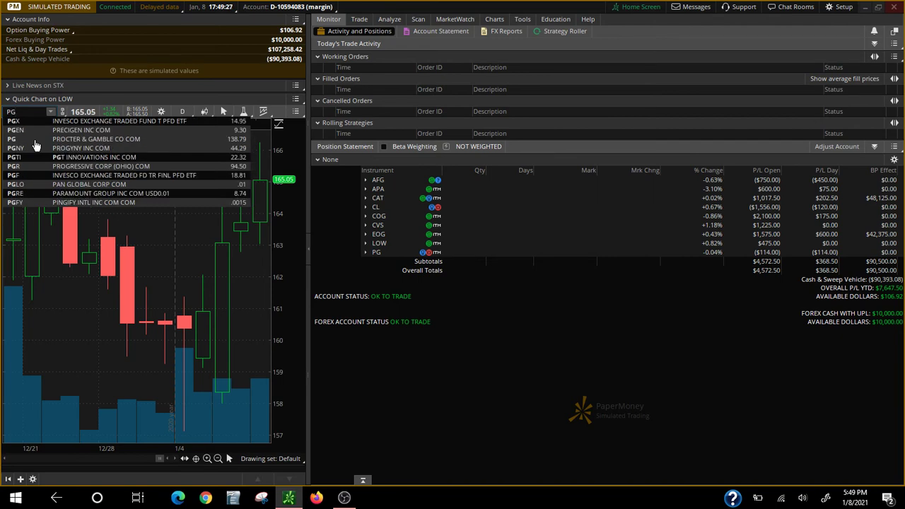
{"action": "left_click", "coordinate": [34, 139]}
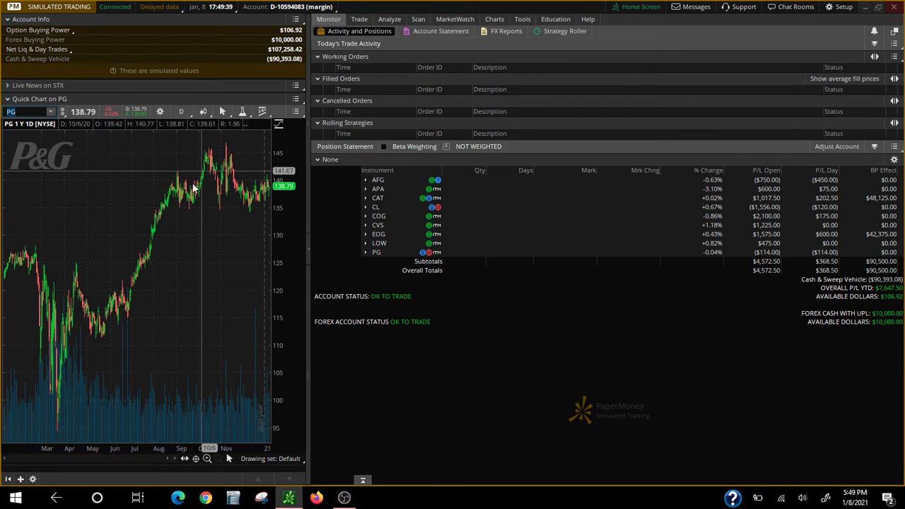
{"action": "left_click_drag", "start_coordinate": [177, 199], "coordinate": [272, 234]}
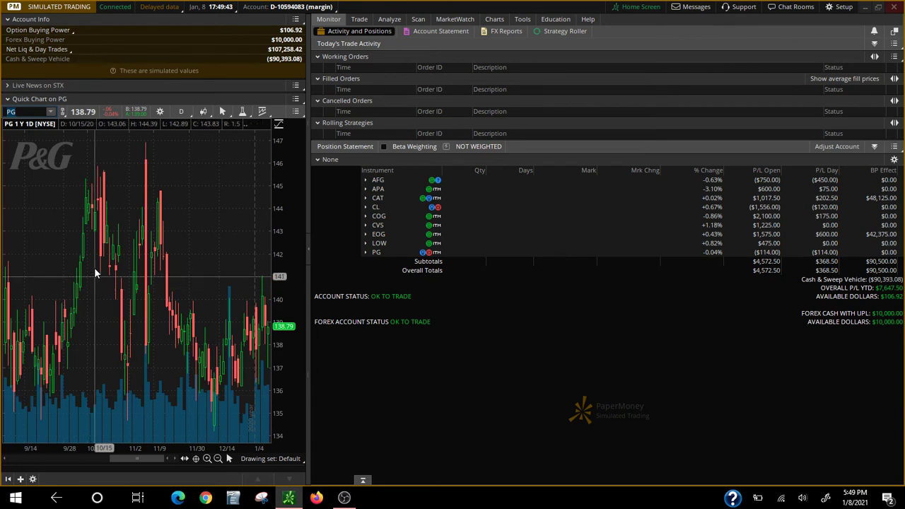
{"action": "left_click_drag", "start_coordinate": [211, 338], "coordinate": [285, 357]}
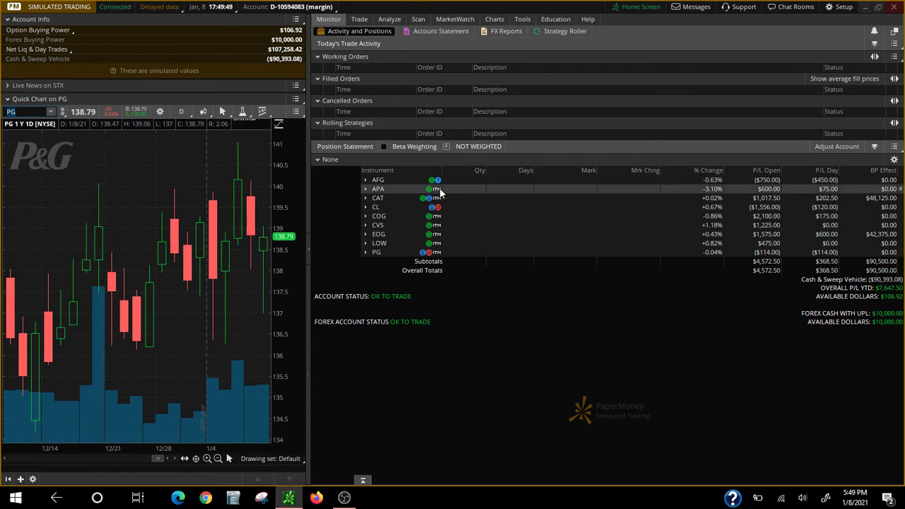
Step: View the PG position's trades and compare them with the most recent candles on its chart
{"action": "right_click", "coordinate": [377, 251]}
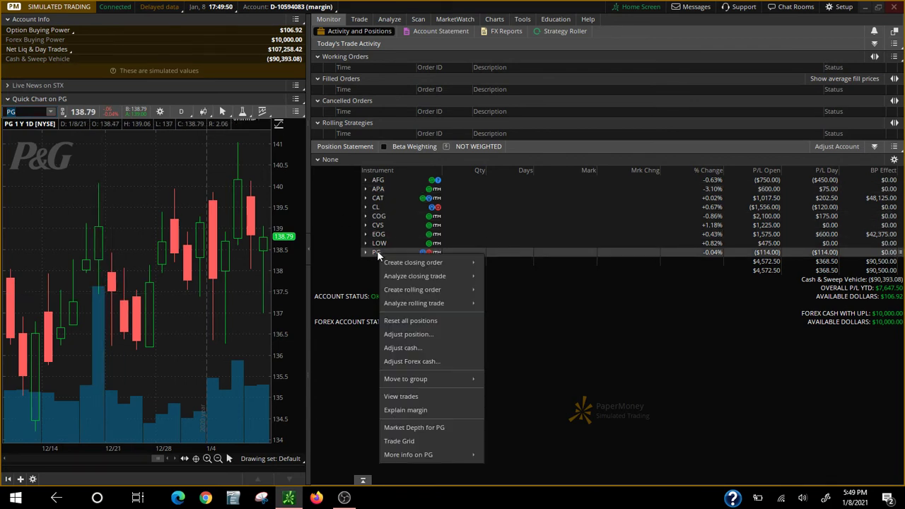
{"action": "left_click", "coordinate": [401, 396]}
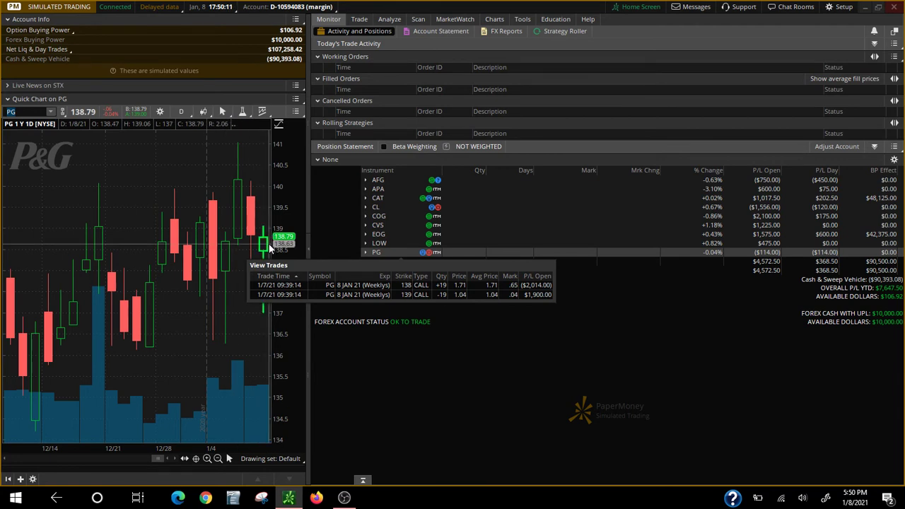
{"action": "scroll", "coordinate": [269, 247], "scroll_direction": "up", "scroll_amount": 3}
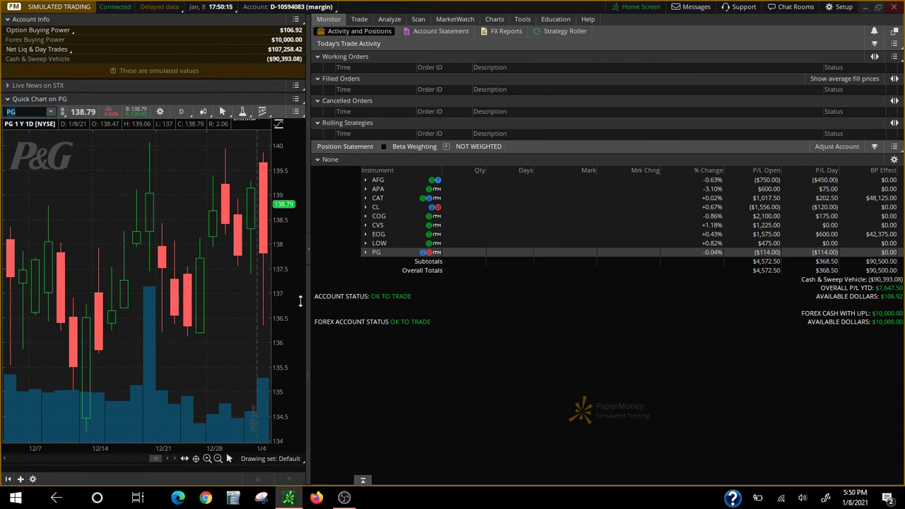
{"action": "left_click", "coordinate": [173, 457]}
{"action": "left_click", "coordinate": [173, 457]}
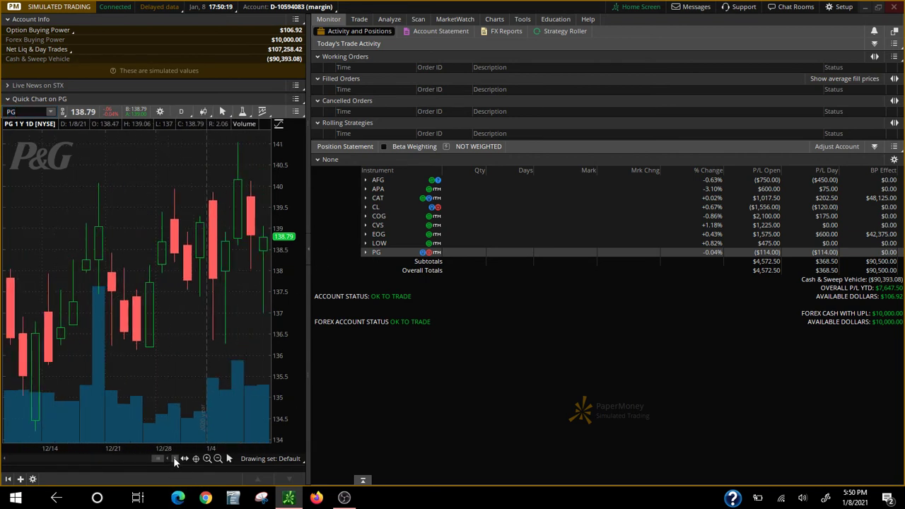
{"action": "right_click", "coordinate": [376, 252]}
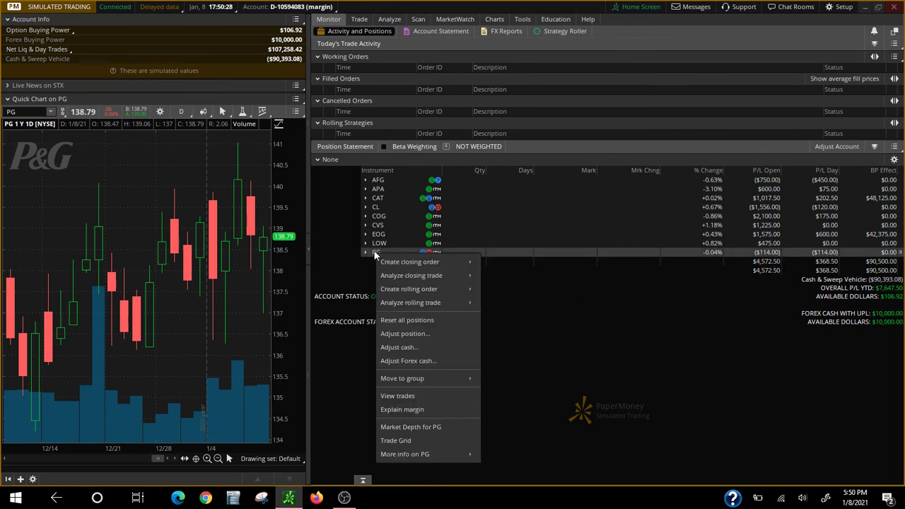
{"action": "left_click", "coordinate": [388, 396]}
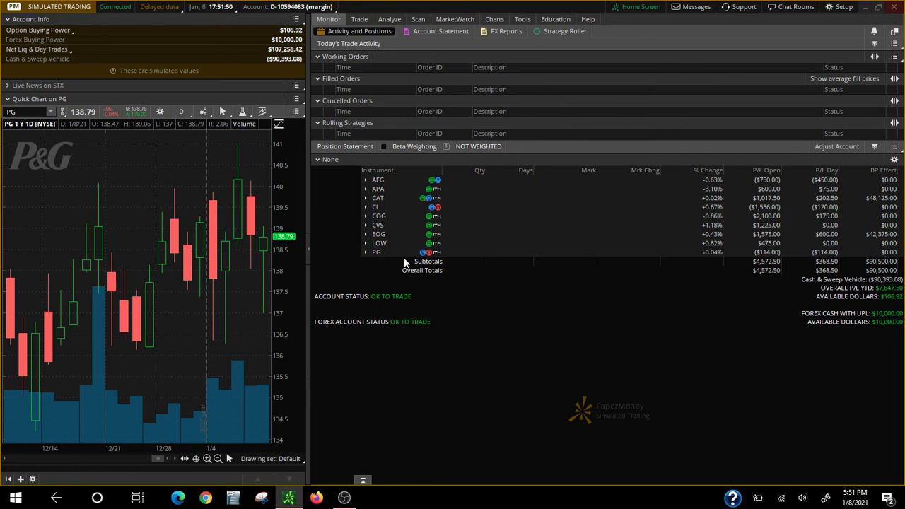
Step: Check the January 2020 dividend dates in the market calendar, and return to the position statement
{"action": "left_click", "coordinate": [460, 20]}
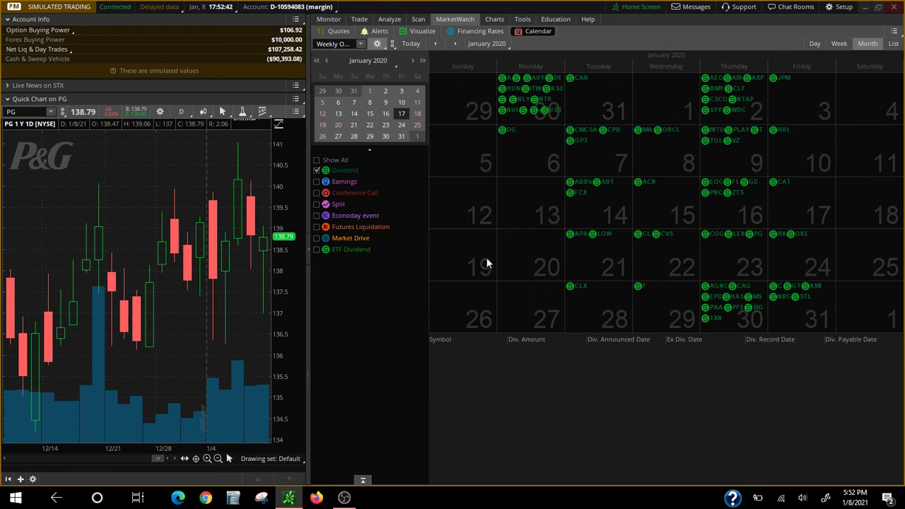
{"action": "mouse_move", "coordinate": [587, 136]}
{"action": "left_click", "coordinate": [334, 20]}
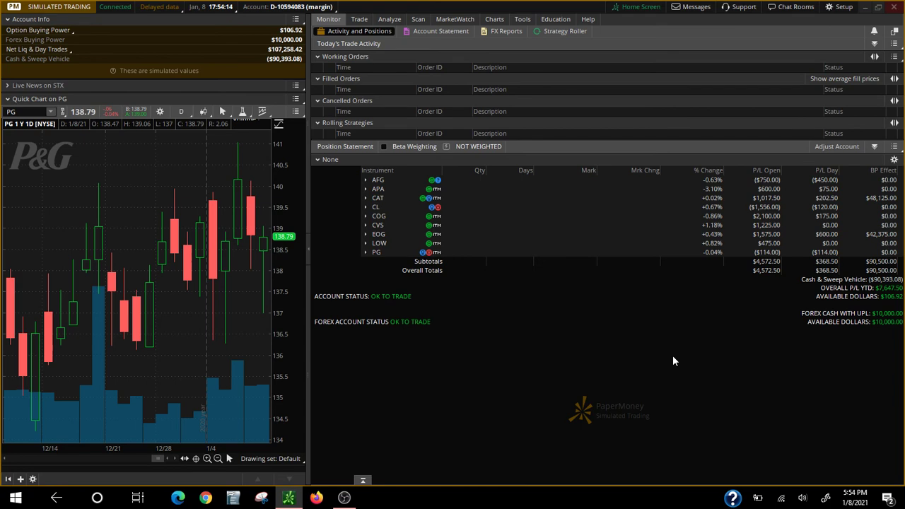
Step: Examine the Order History and Trade History lists in the account statement, from the first January 5 orders to the January 7 ones
{"action": "left_click", "coordinate": [411, 31]}
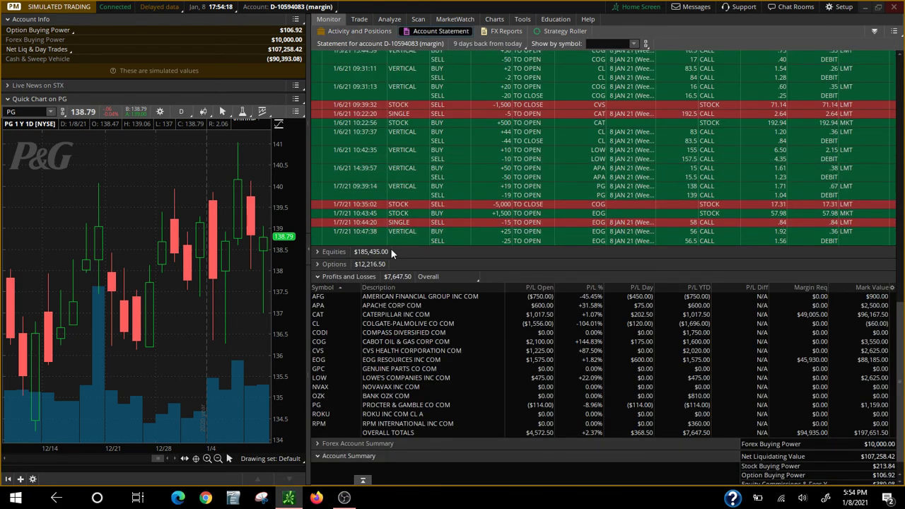
{"action": "scroll", "coordinate": [390, 248], "scroll_direction": "up", "scroll_amount": 7}
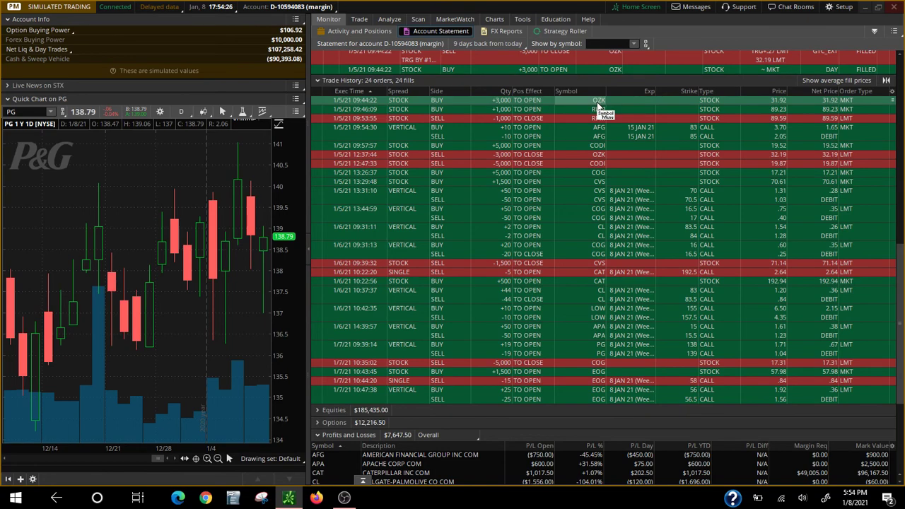
{"action": "scroll", "coordinate": [597, 104], "scroll_direction": "up", "scroll_amount": 10}
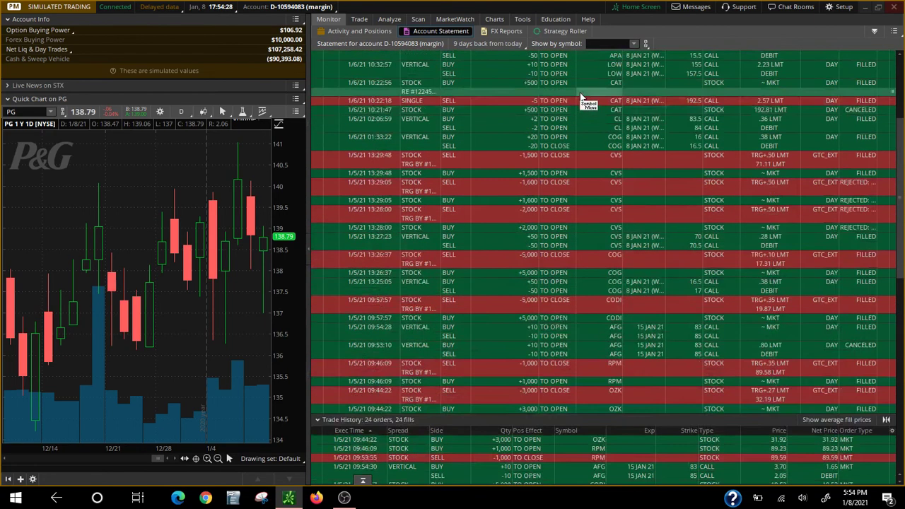
{"action": "scroll", "coordinate": [567, 101], "scroll_direction": "down", "scroll_amount": 10}
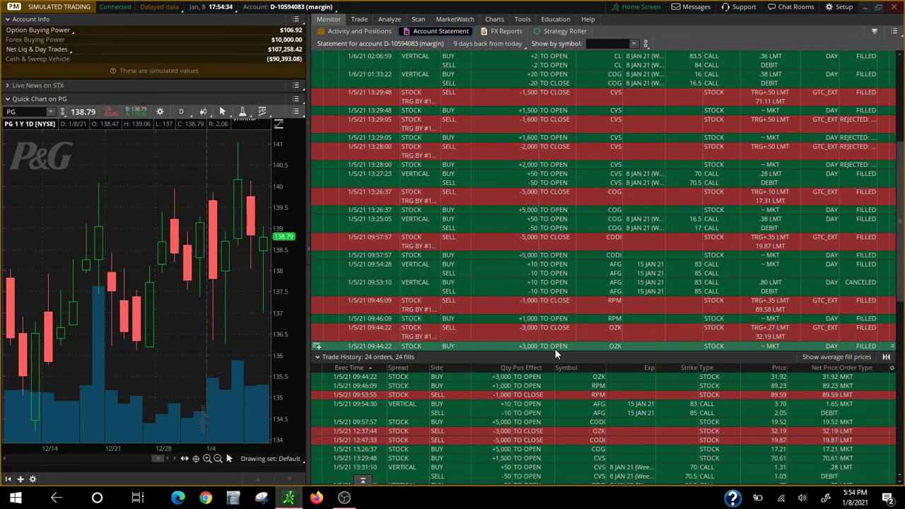
{"action": "scroll", "coordinate": [554, 347], "scroll_direction": "up", "scroll_amount": 5}
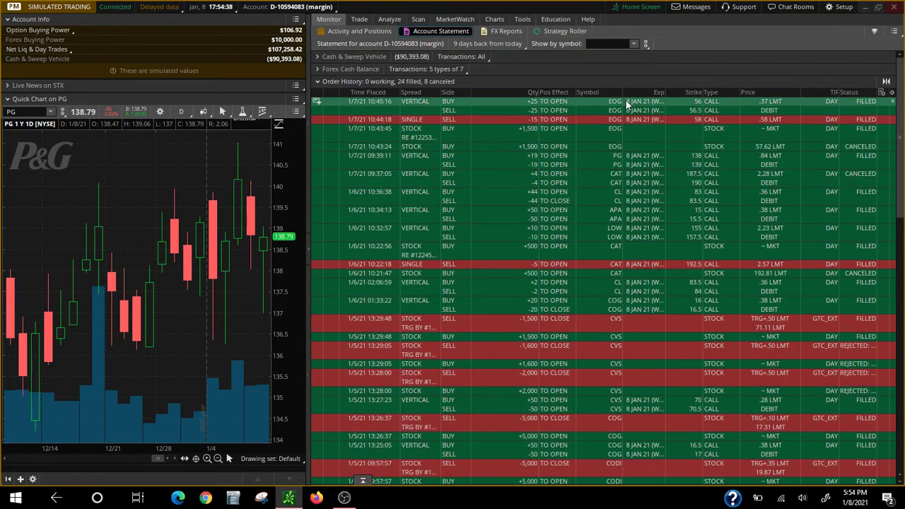
{"action": "scroll", "coordinate": [625, 103], "scroll_direction": "down", "scroll_amount": 3}
{"action": "scroll", "coordinate": [586, 269], "scroll_direction": "down", "scroll_amount": 3}
{"action": "scroll", "coordinate": [586, 268], "scroll_direction": "up", "scroll_amount": 6}
{"action": "scroll", "coordinate": [583, 266], "scroll_direction": "down", "scroll_amount": 10}
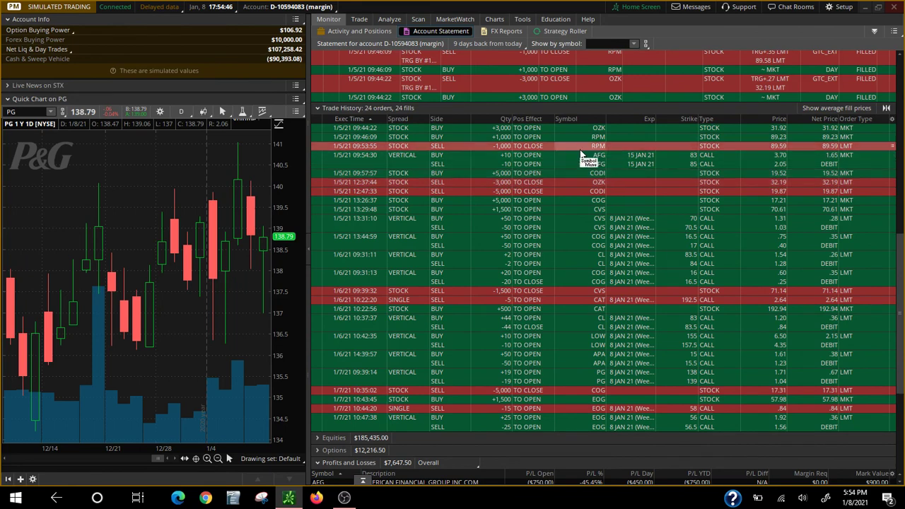
{"action": "scroll", "coordinate": [584, 191], "scroll_direction": "down", "scroll_amount": 3}
{"action": "scroll", "coordinate": [601, 356], "scroll_direction": "up", "scroll_amount": 8}
{"action": "scroll", "coordinate": [586, 357], "scroll_direction": "up", "scroll_amount": 1}
{"action": "scroll", "coordinate": [585, 358], "scroll_direction": "down", "scroll_amount": 4}
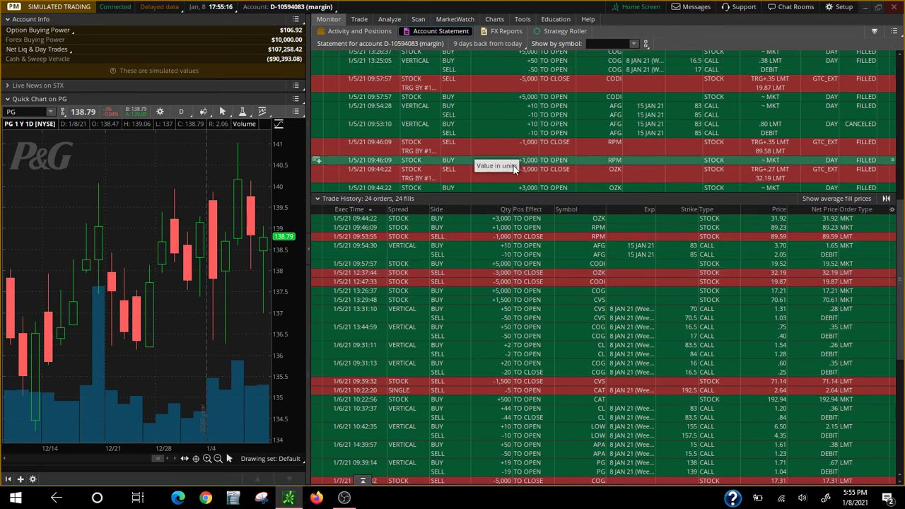
Step: Select OZK in the Profits and Losses list, and look up its stock trades in the Trade History
{"action": "scroll", "coordinate": [518, 231], "scroll_direction": "down", "scroll_amount": 5}
{"action": "scroll", "coordinate": [518, 230], "scroll_direction": "down", "scroll_amount": 5}
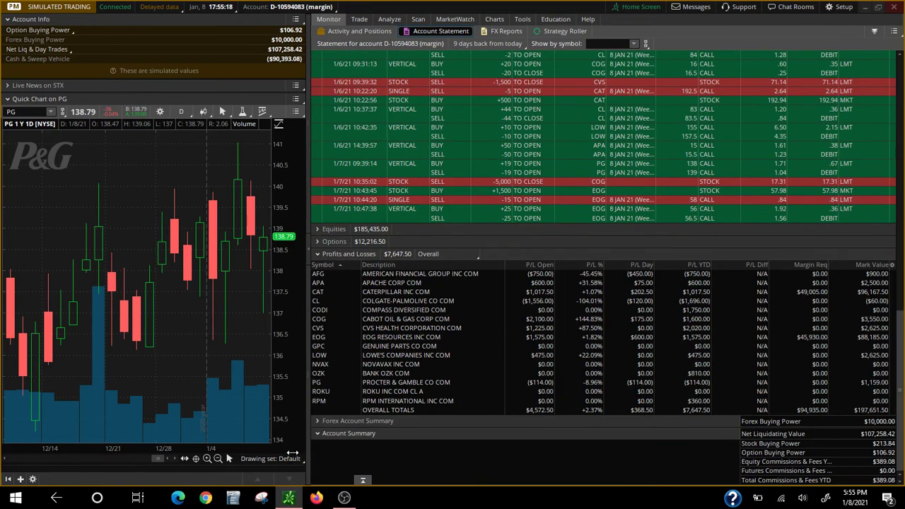
{"action": "left_click", "coordinate": [330, 373]}
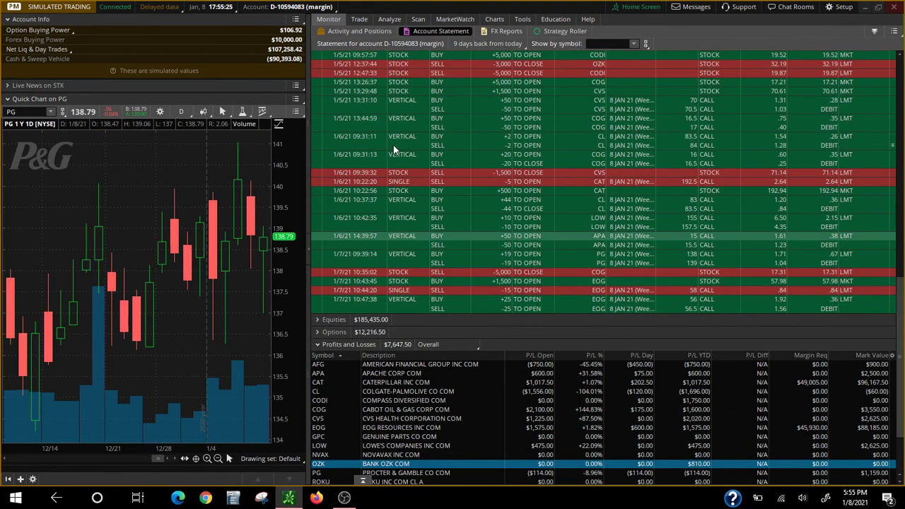
{"action": "scroll", "coordinate": [392, 149], "scroll_direction": "up", "scroll_amount": 4}
{"action": "scroll", "coordinate": [392, 149], "scroll_direction": "up", "scroll_amount": 2}
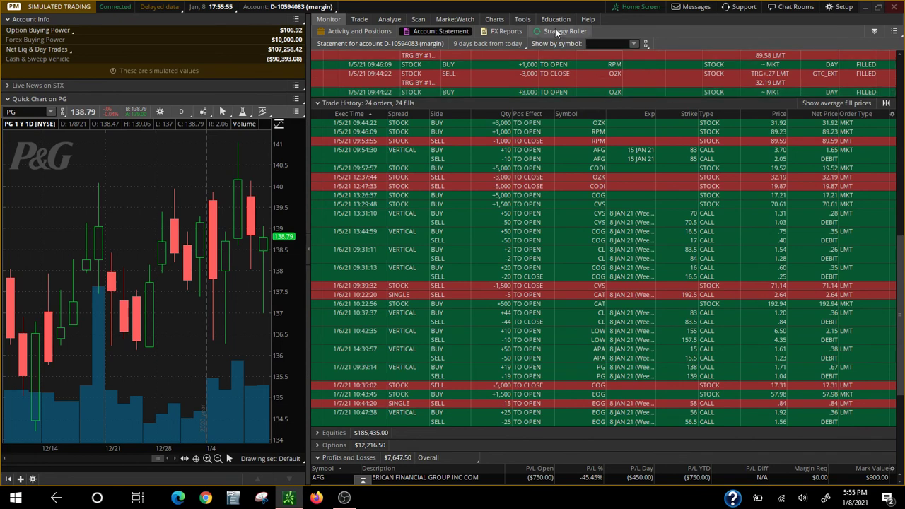
Step: Select RPM in the Profits and Losses list, and look up its stock trades in the Trade History
{"action": "scroll", "coordinate": [411, 76], "scroll_direction": "down", "scroll_amount": 7}
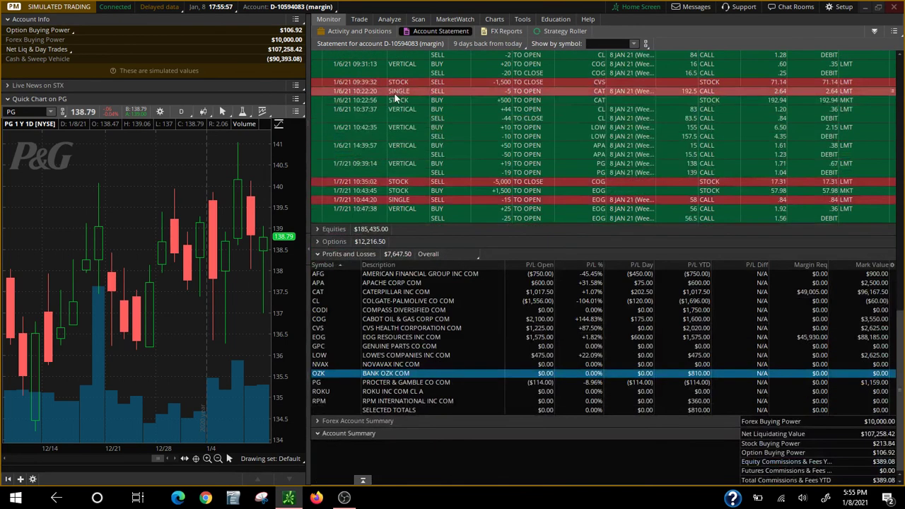
{"action": "left_click", "coordinate": [316, 402]}
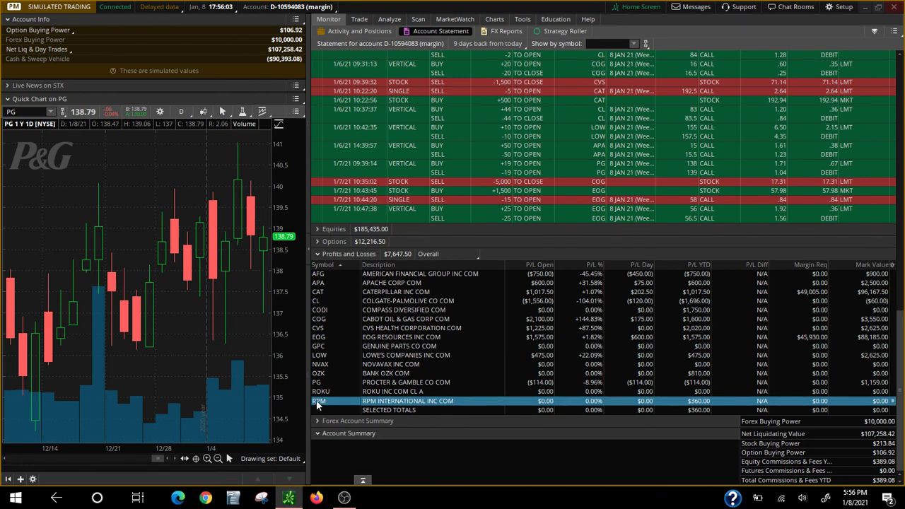
{"action": "scroll", "coordinate": [318, 350], "scroll_direction": "up", "scroll_amount": 7}
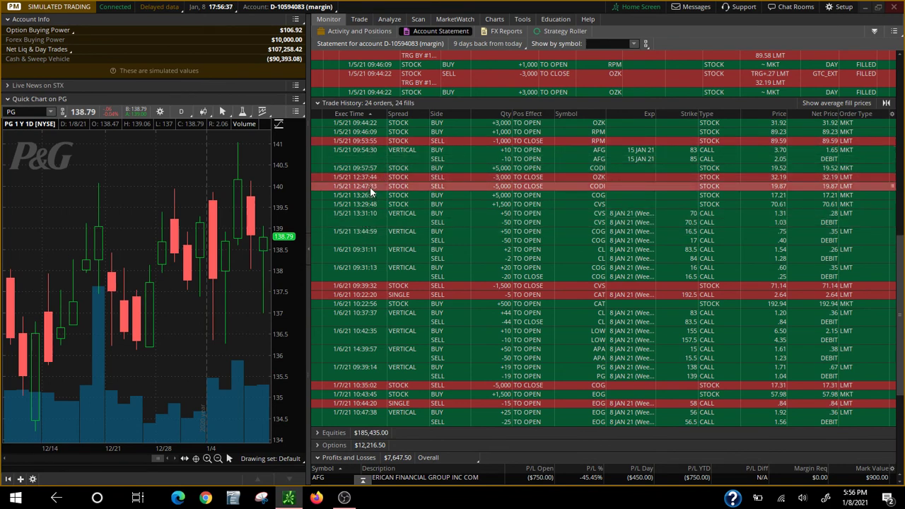
Step: Check CODI's Profits and Losses entry against the trade and order histories, and return to the position statement
{"action": "scroll", "coordinate": [369, 190], "scroll_direction": "down", "scroll_amount": 5}
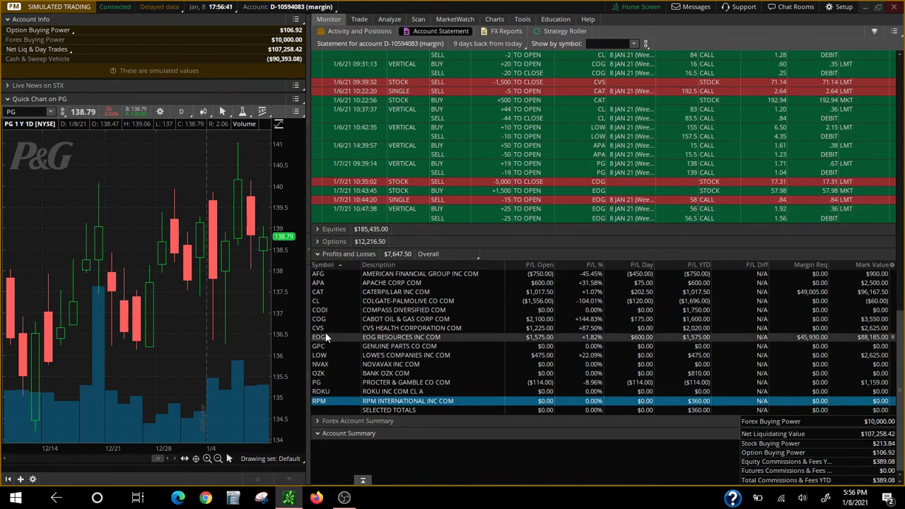
{"action": "left_click", "coordinate": [331, 311]}
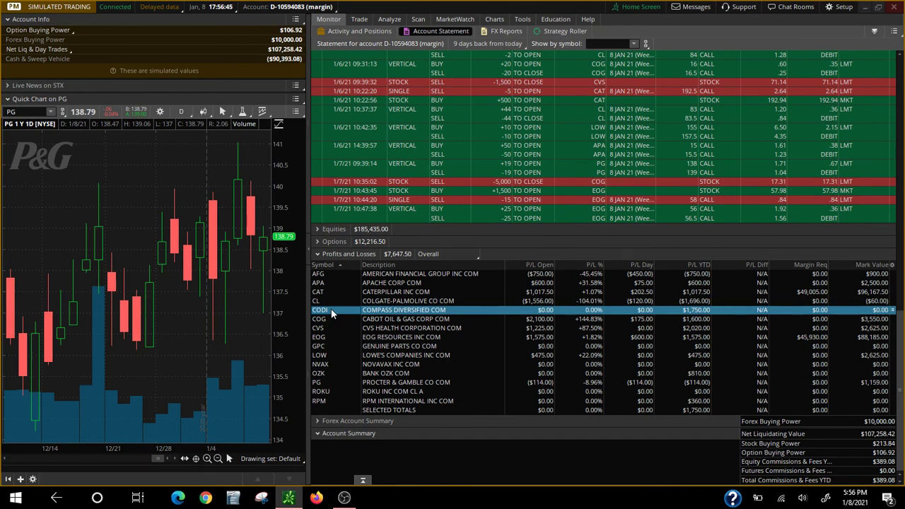
{"action": "scroll", "coordinate": [367, 176], "scroll_direction": "up", "scroll_amount": 2}
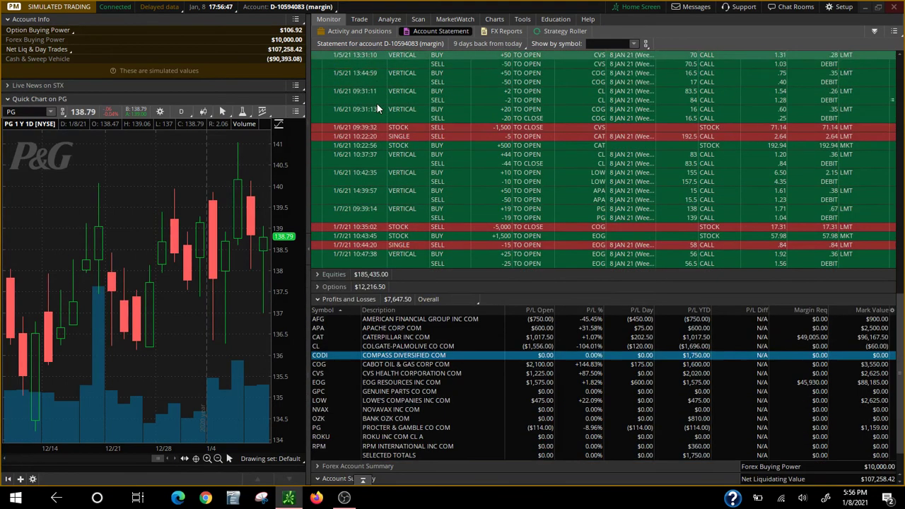
{"action": "scroll", "coordinate": [376, 108], "scroll_direction": "down", "scroll_amount": 2}
{"action": "scroll", "coordinate": [382, 110], "scroll_direction": "up", "scroll_amount": 3}
{"action": "scroll", "coordinate": [389, 112], "scroll_direction": "down", "scroll_amount": 3}
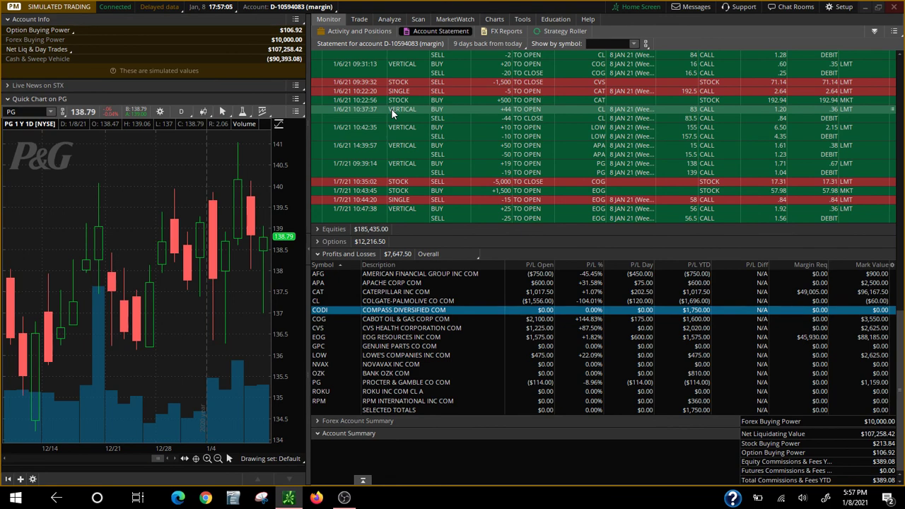
{"action": "scroll", "coordinate": [394, 113], "scroll_direction": "up", "scroll_amount": 10}
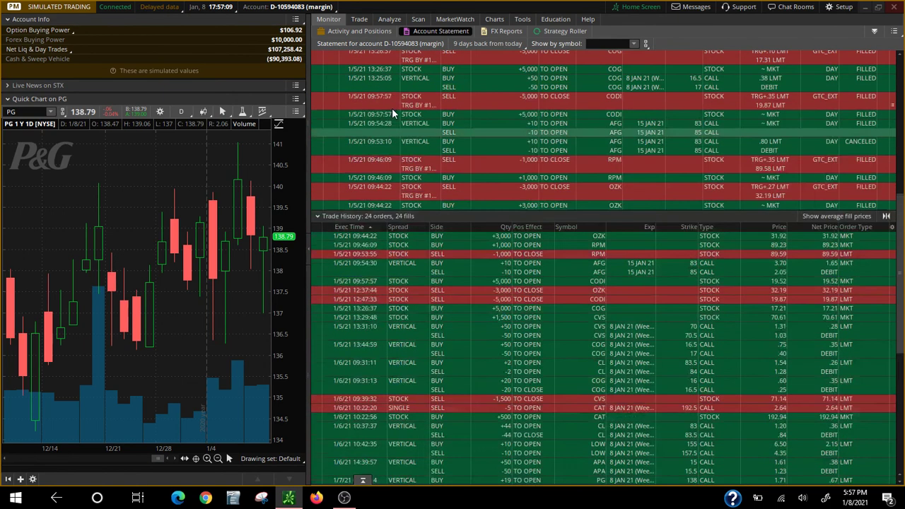
{"action": "scroll", "coordinate": [399, 111], "scroll_direction": "up", "scroll_amount": 5}
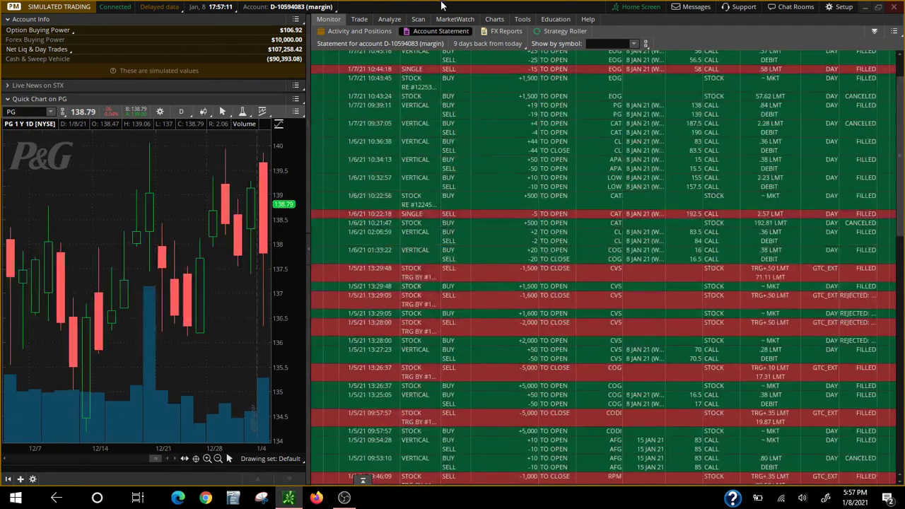
{"action": "left_click", "coordinate": [357, 31]}
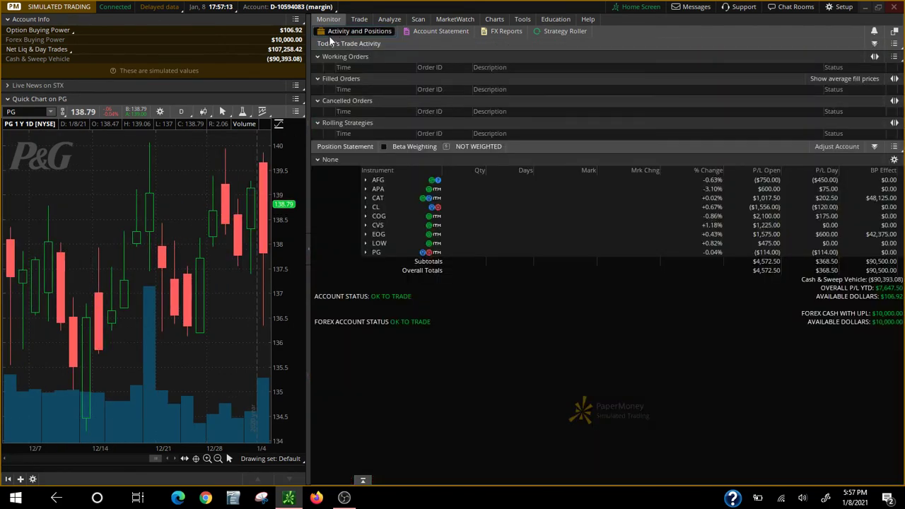